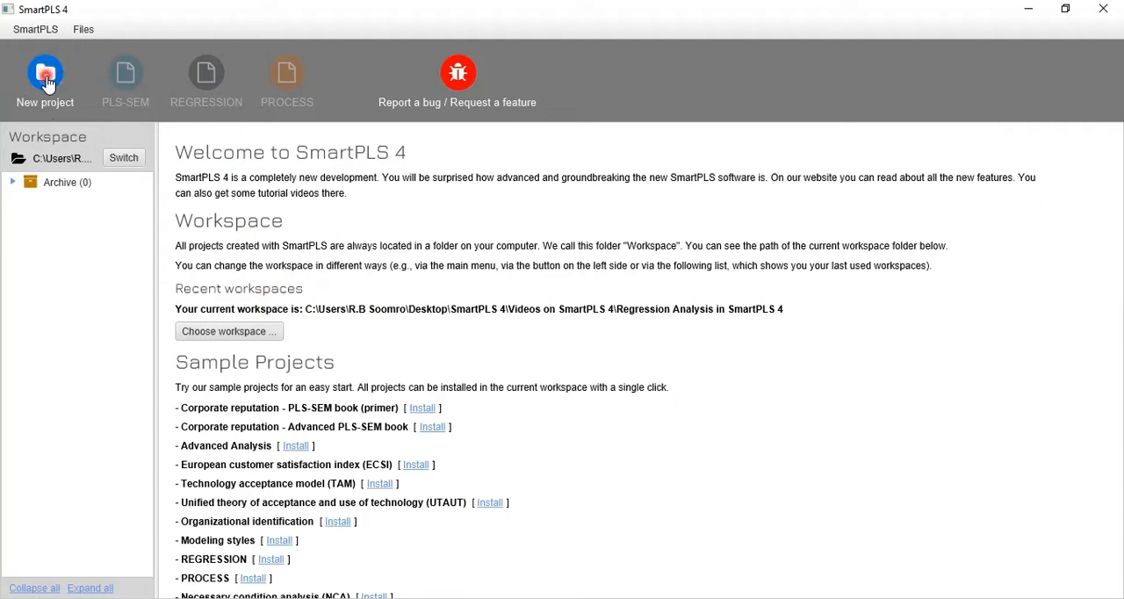
- Create a new project named "99 Observations Exploring the Green Purchasing Behavior of Young Generation"
{"action": "left_click", "coordinate": [47, 79]}
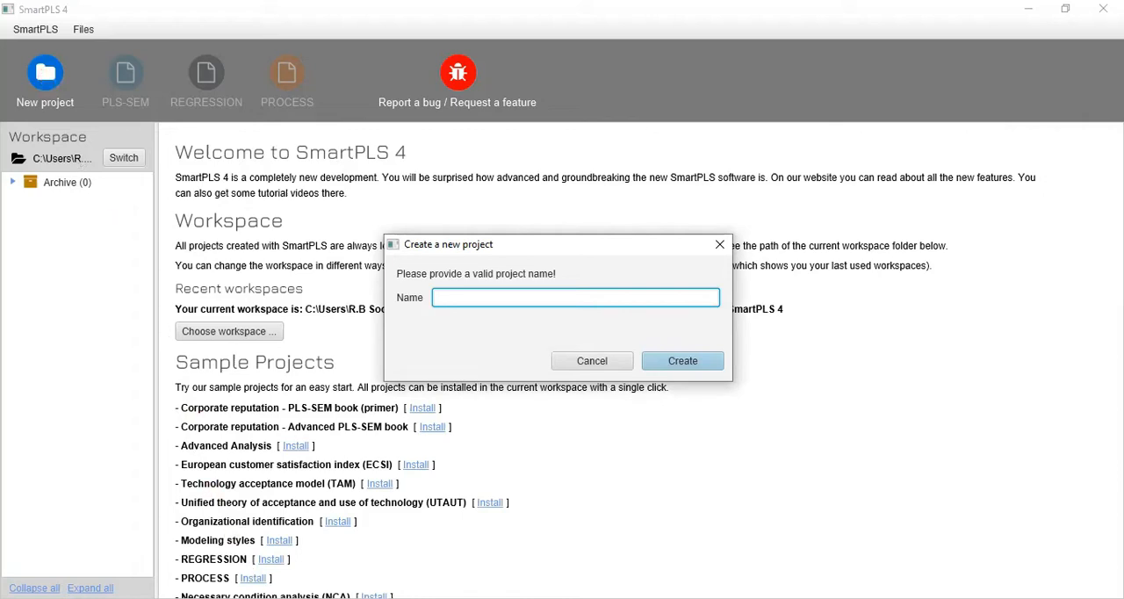
{"action": "type", "text": "Exploring the Green Purchasing Behavior of Young Generation"}
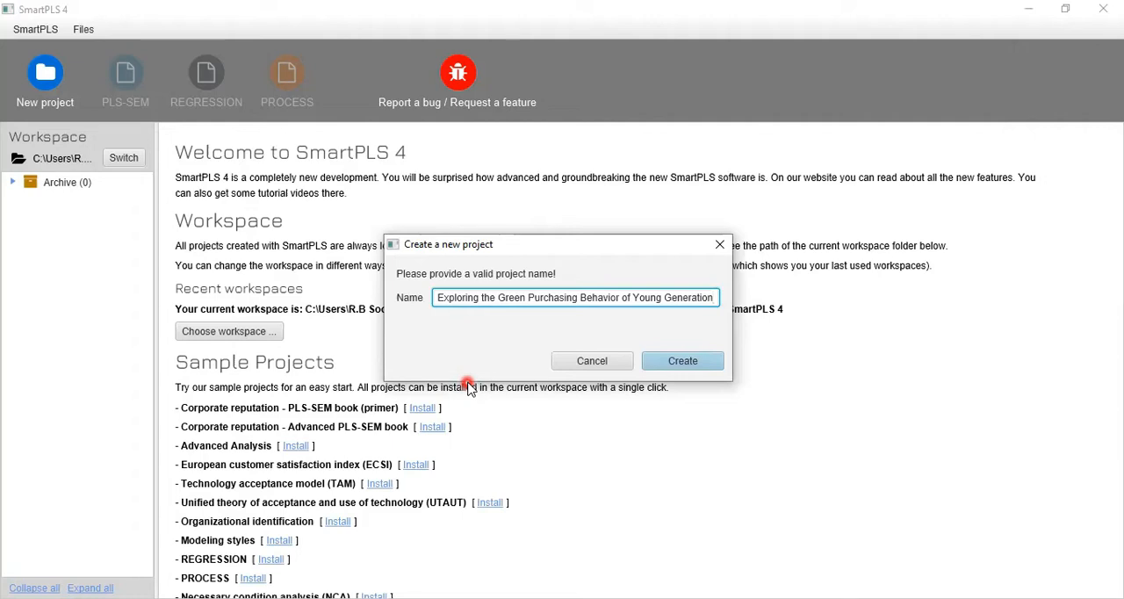
{"action": "left_click", "coordinate": [707, 365]}
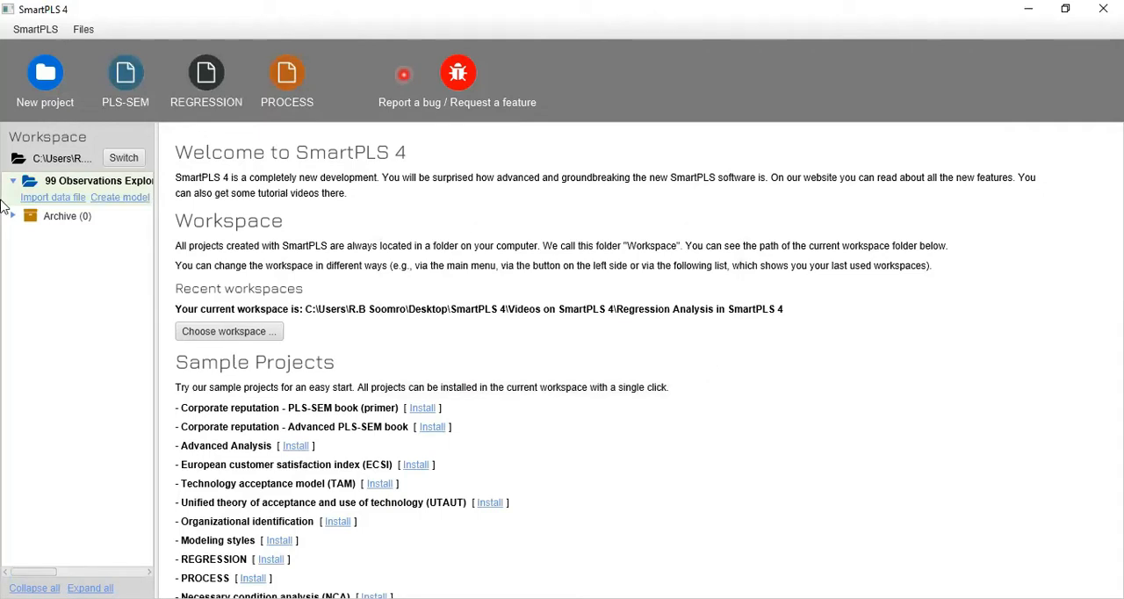
{"action": "left_click_drag", "start_coordinate": [64, 181], "coordinate": [160, 205]}
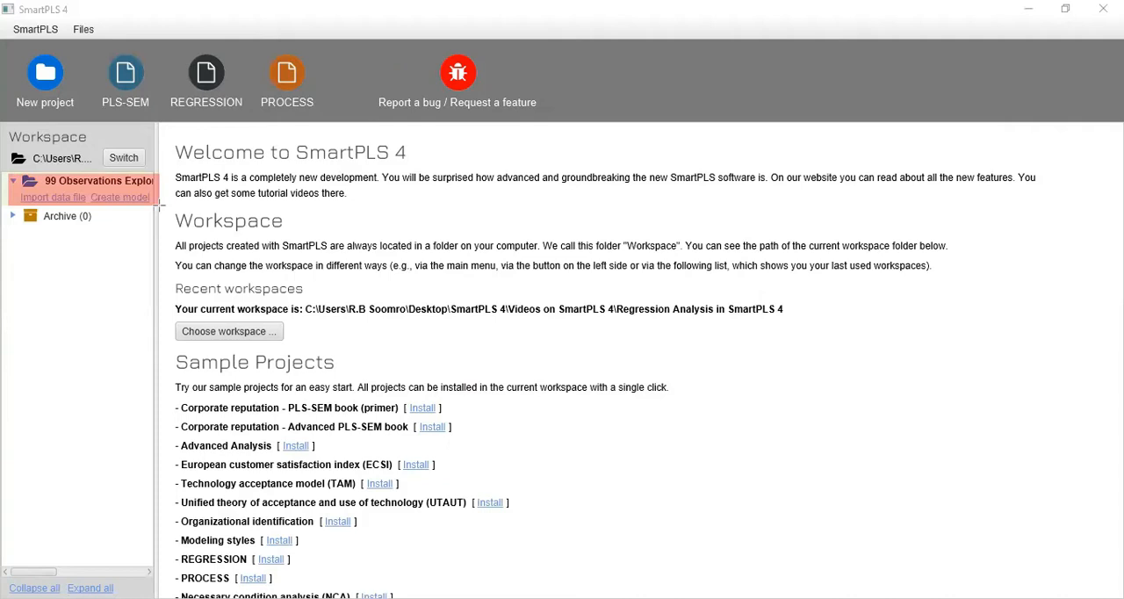
{"action": "mouse_move", "coordinate": [75, 206]}
{"action": "left_mouse_down"}
{"action": "mouse_move", "coordinate": [86, 208]}
{"action": "mouse_move", "coordinate": [94, 188]}
{"action": "mouse_move", "coordinate": [158, 211]}
{"action": "left_mouse_up"}
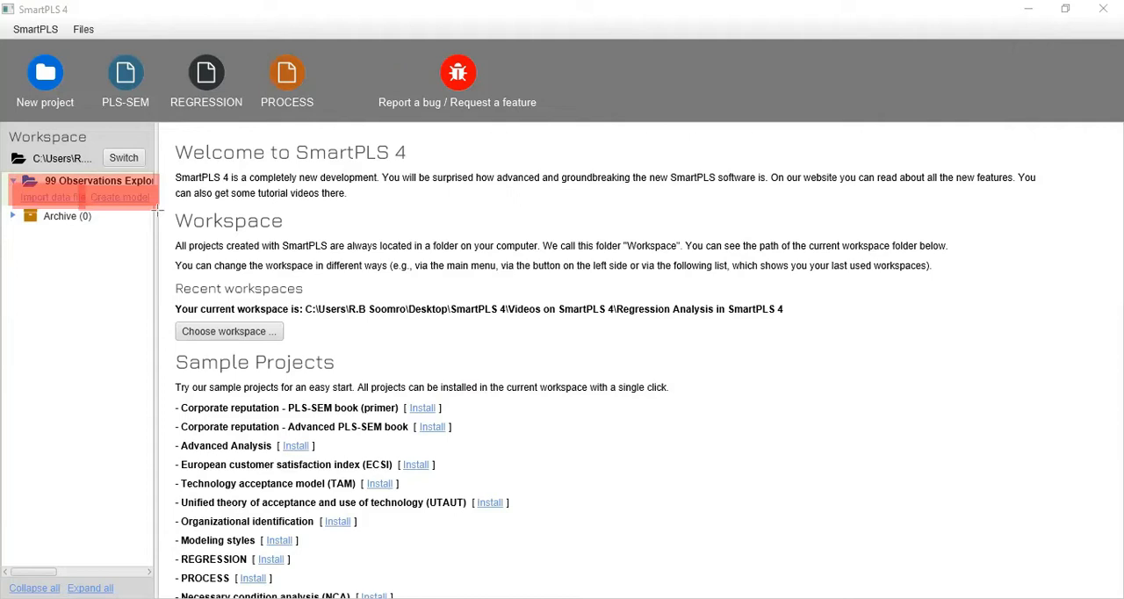
{"action": "key", "text": "ctrl+z"}
{"action": "key", "text": "ctrl+z"}
{"action": "key", "text": "ctrl+z"}
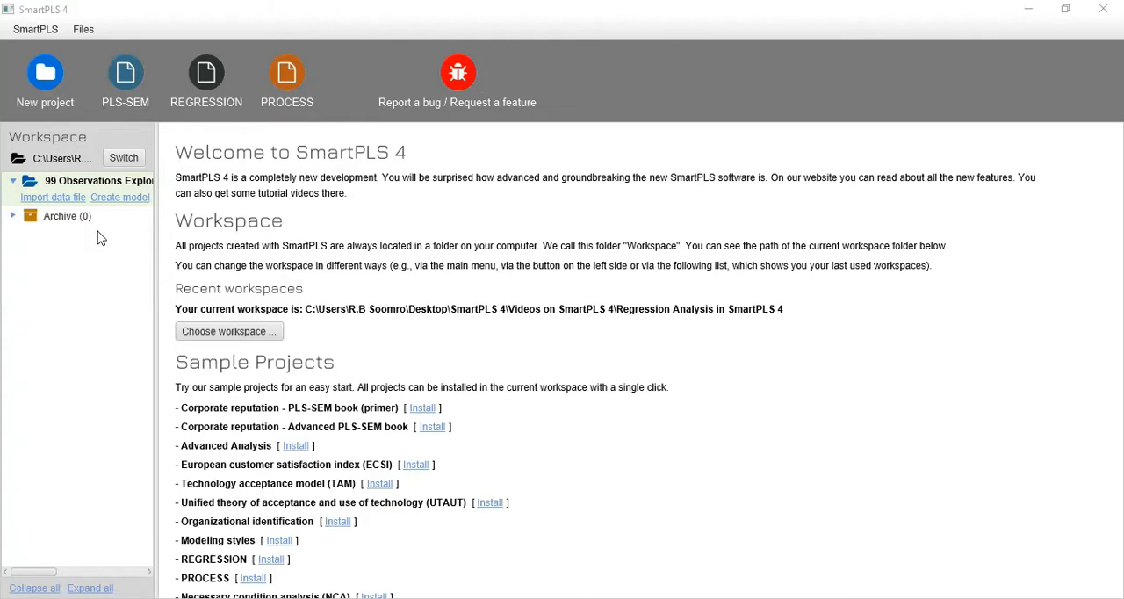
- Import the SPSS file "99 Observations Exploring the Green Purchasing Behavior of Young Generation" into the project with all indicators included
{"action": "left_click", "coordinate": [68, 198]}
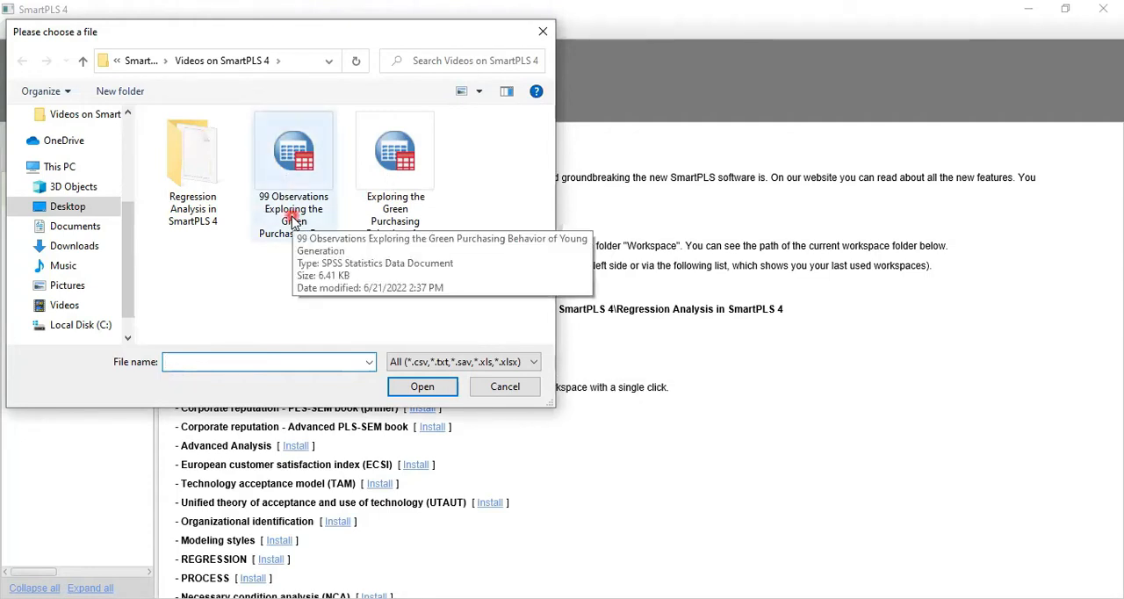
{"action": "left_click", "coordinate": [314, 290]}
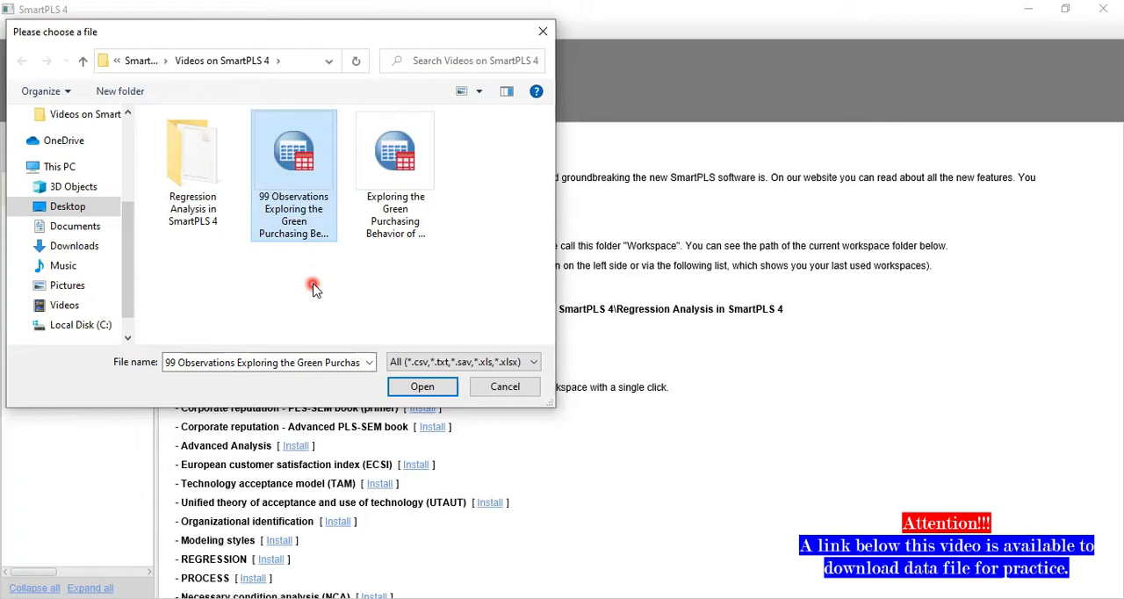
{"action": "left_click", "coordinate": [407, 388]}
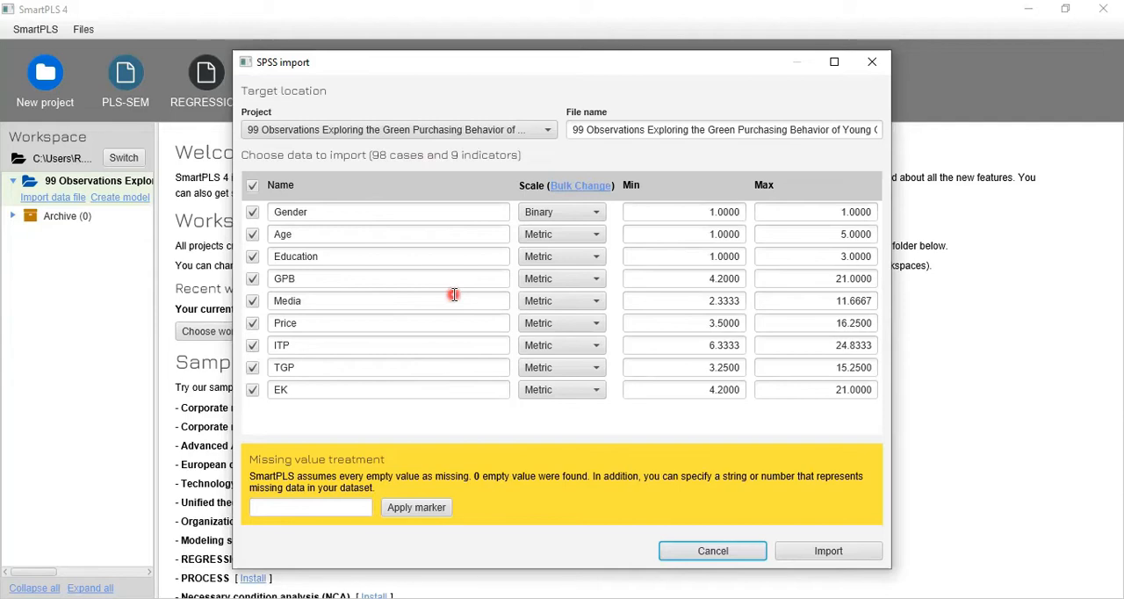
{"action": "left_click", "coordinate": [848, 552]}
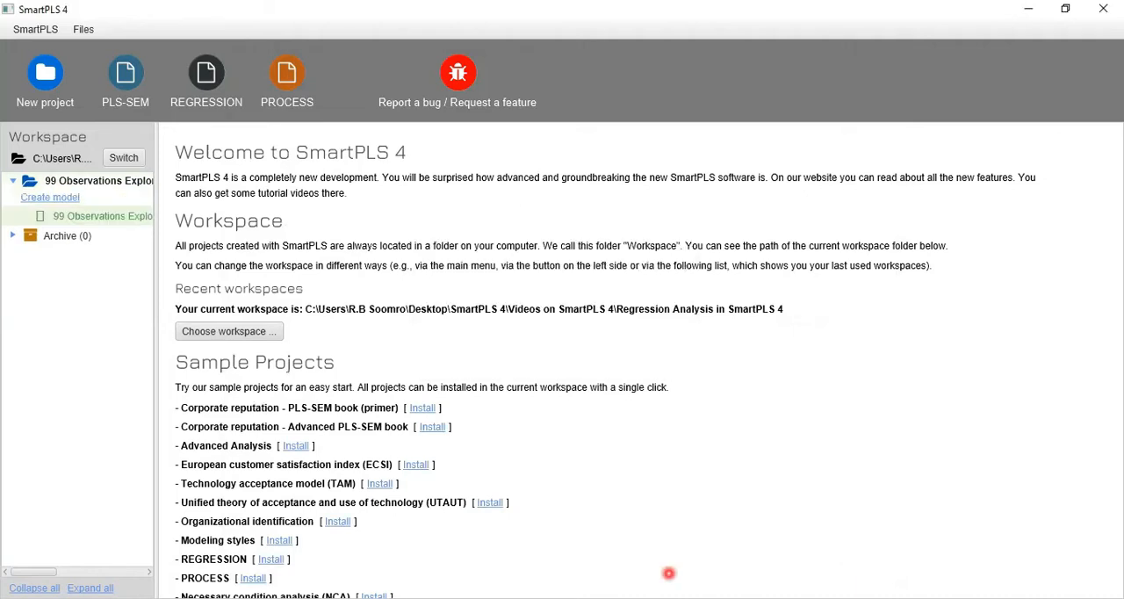
- Open the imported dataset, examine its indicator statistics and indicator correlations, and return to the workspace
{"action": "left_click", "coordinate": [71, 202]}
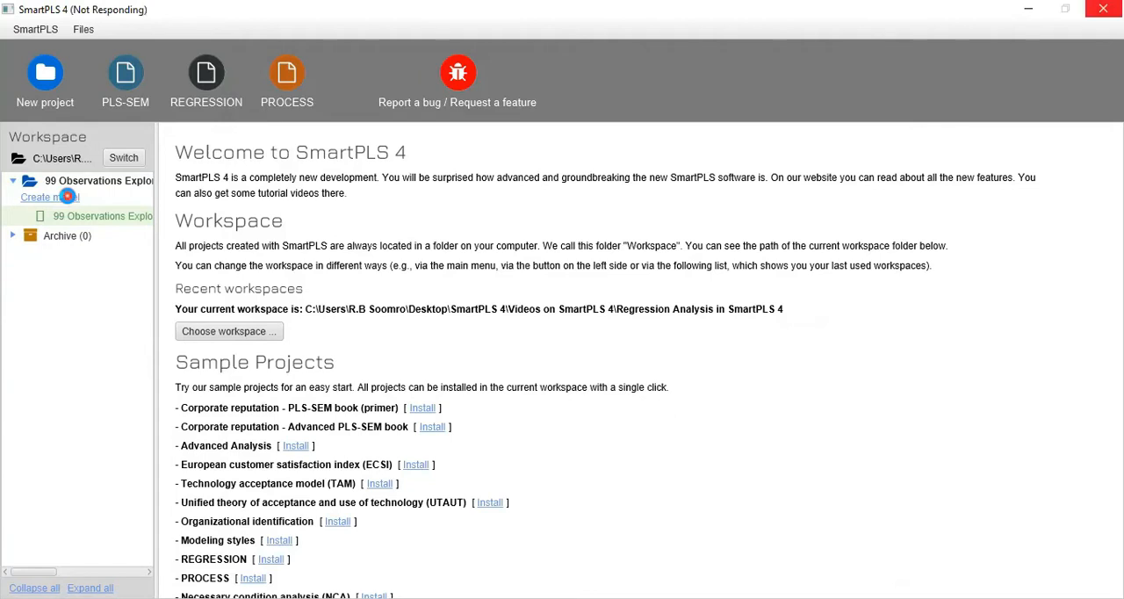
{"action": "left_click", "coordinate": [48, 253]}
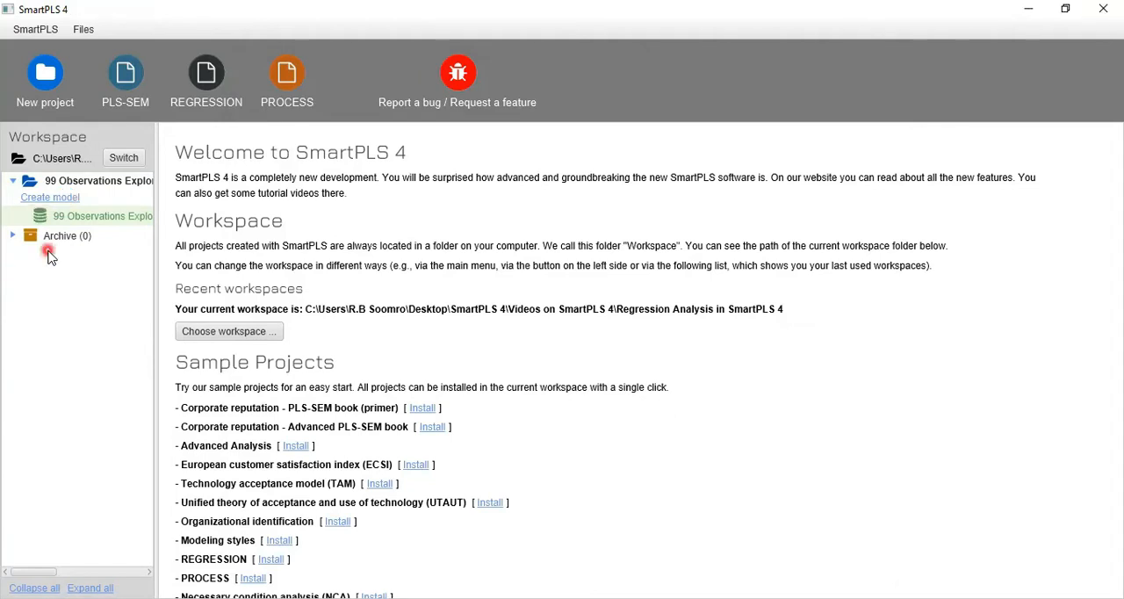
{"action": "left_click", "coordinate": [90, 218]}
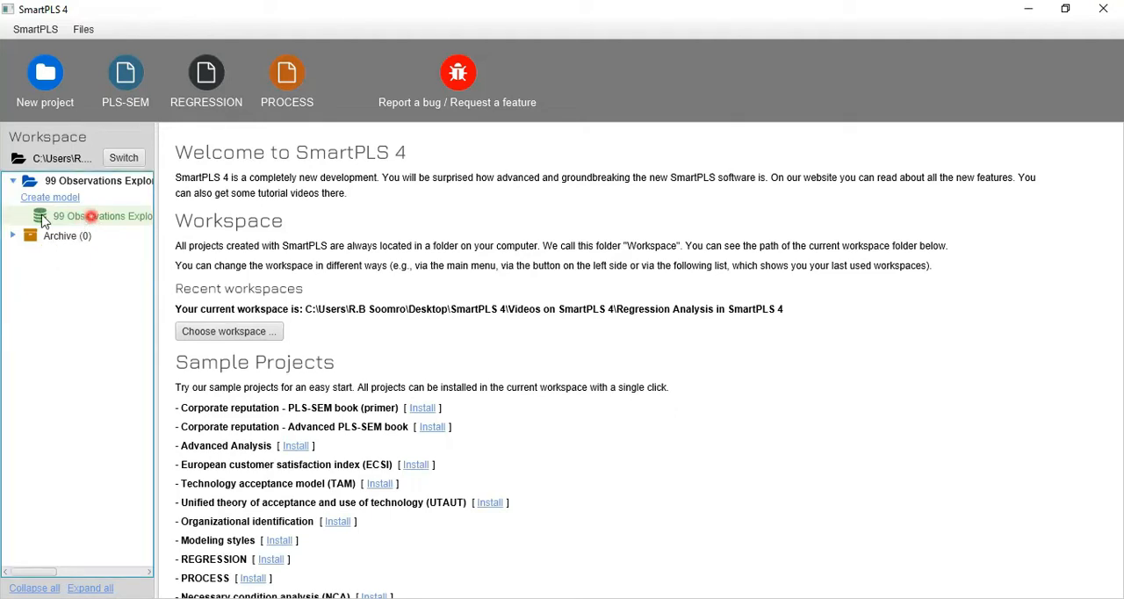
{"action": "double_click", "coordinate": [44, 222]}
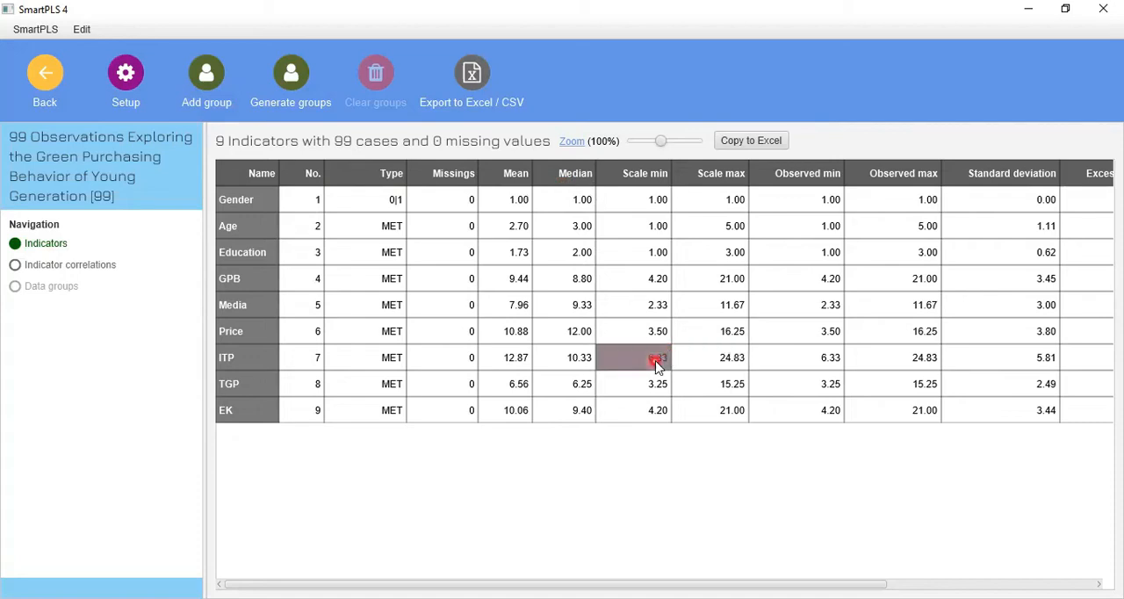
{"action": "left_click", "coordinate": [101, 264]}
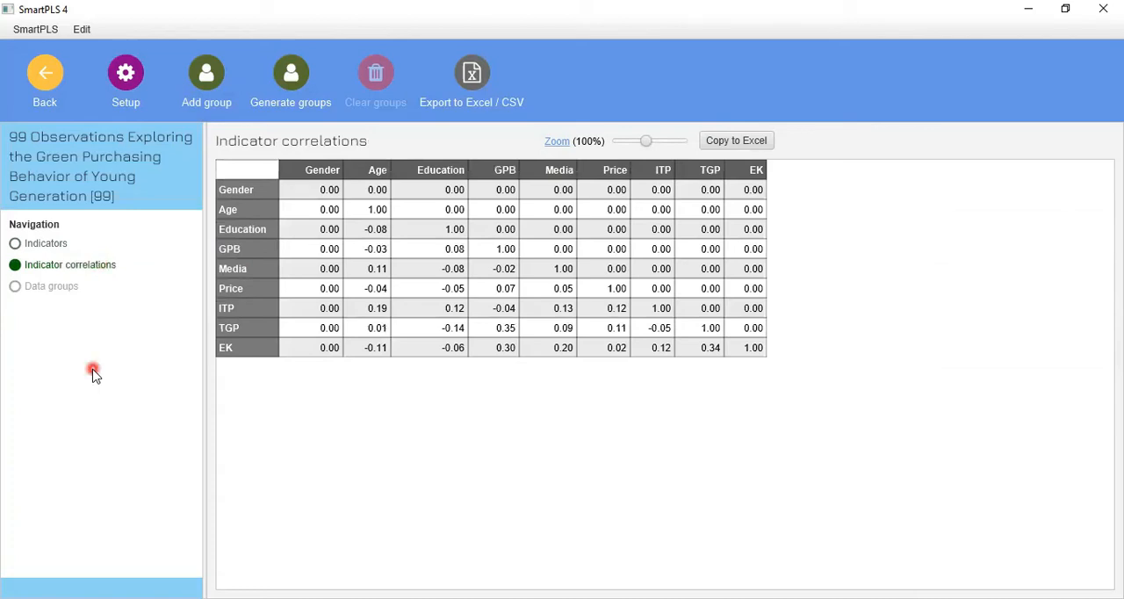
{"action": "left_click", "coordinate": [43, 73]}
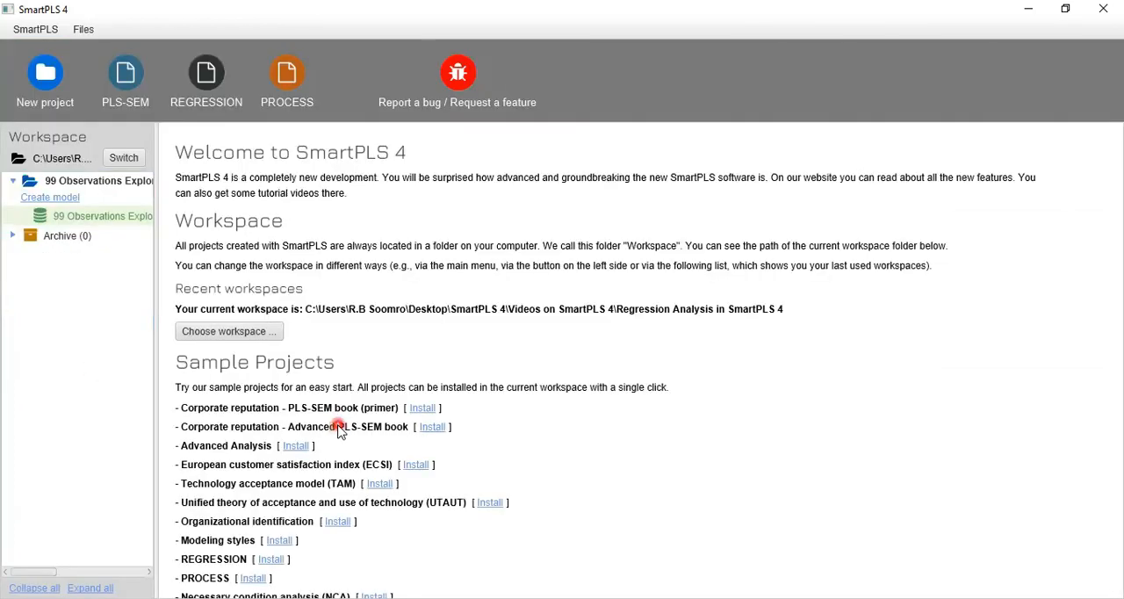
- Create a REGRESSION model named "99 Observations Exploring the Green Purchasing Behavior of Young Generation" in the project
{"action": "left_click", "coordinate": [51, 200]}
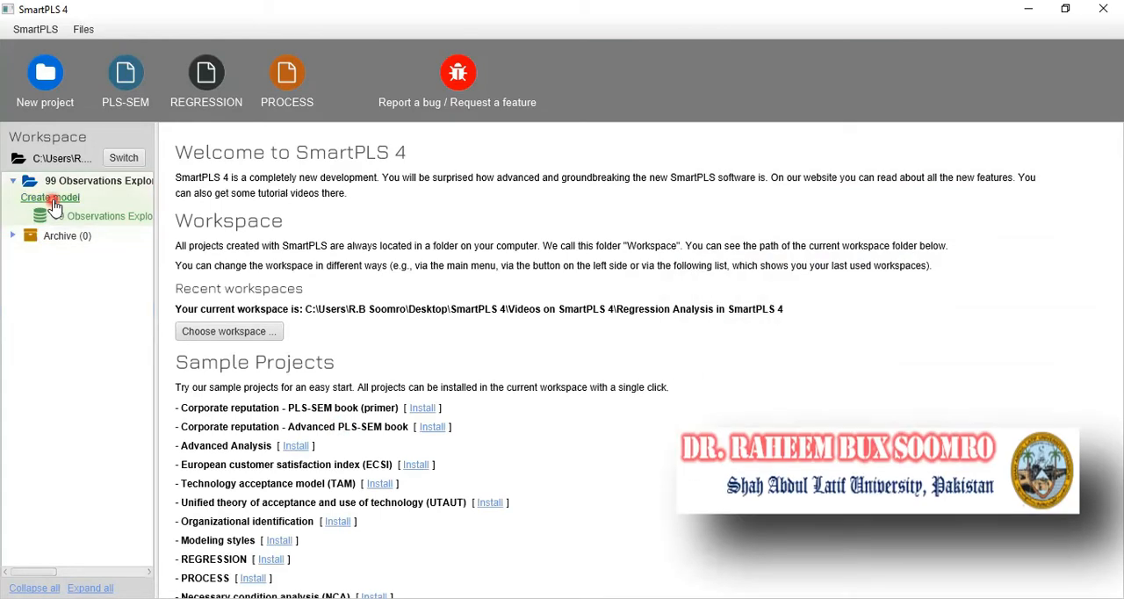
{"action": "left_click", "coordinate": [413, 281]}
{"action": "left_click", "coordinate": [422, 230]}
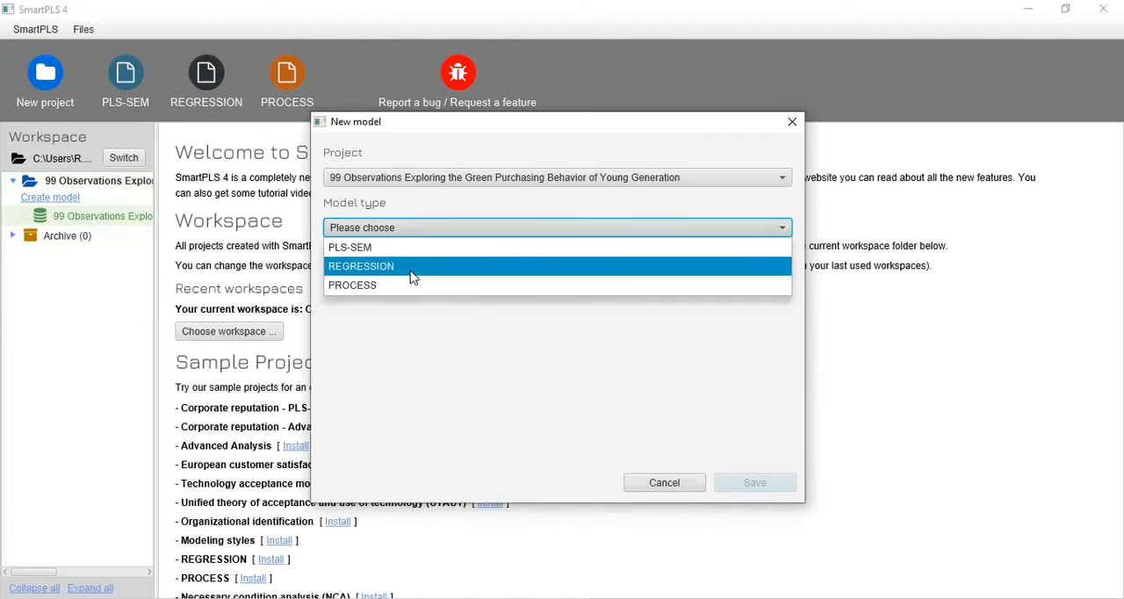
{"action": "left_click", "coordinate": [411, 268]}
{"action": "left_click", "coordinate": [411, 268]}
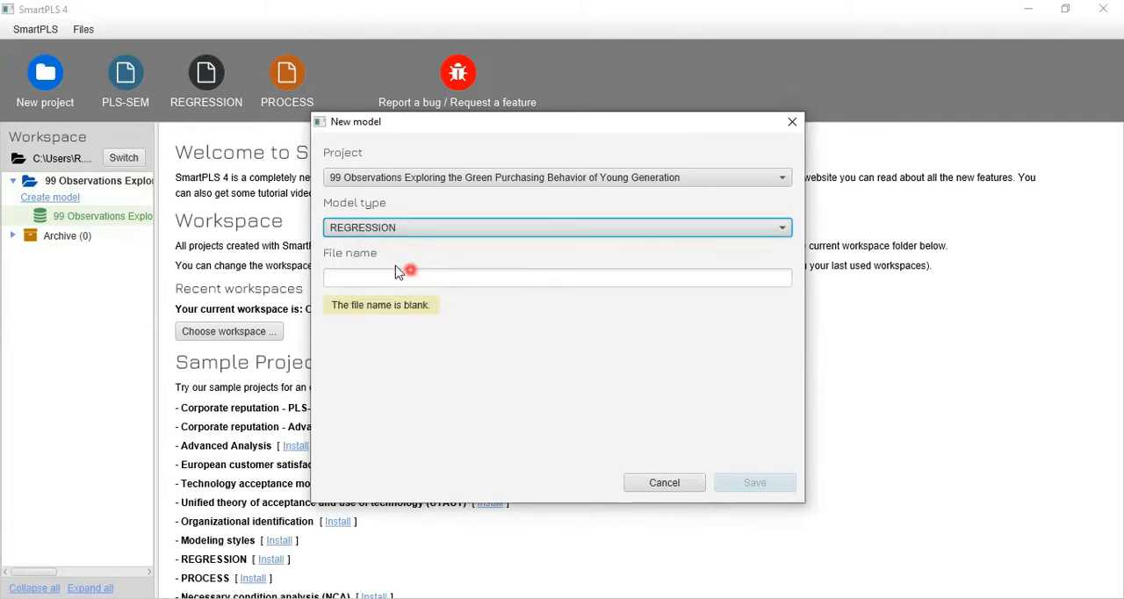
{"action": "left_click", "coordinate": [390, 279]}
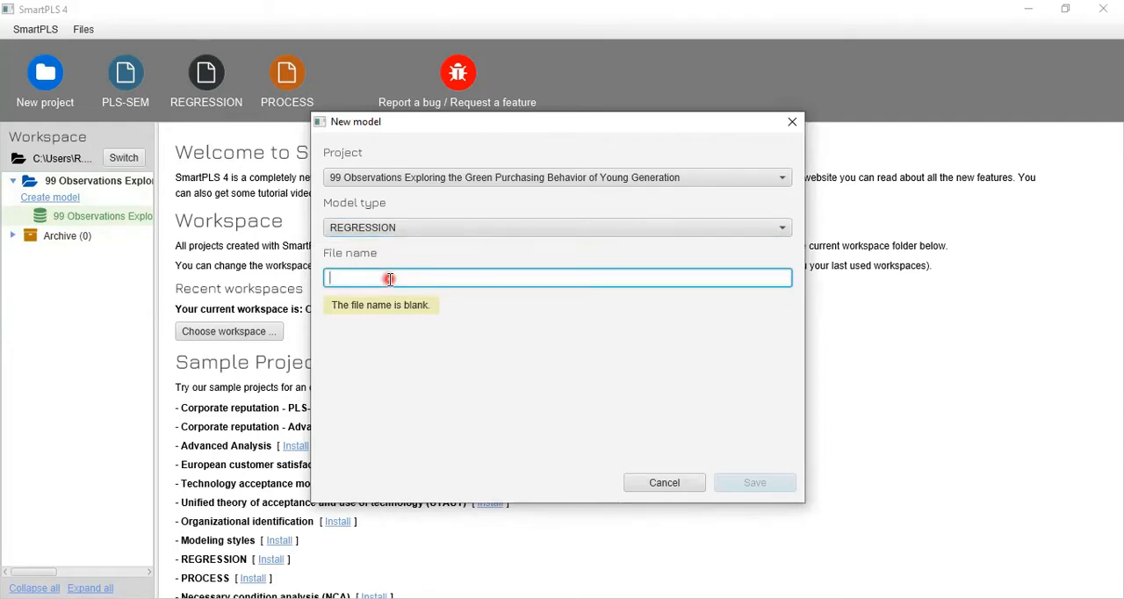
{"action": "type", "text": "99 Observations Exploring the Green Purchasing Behavior of Young Generation"}
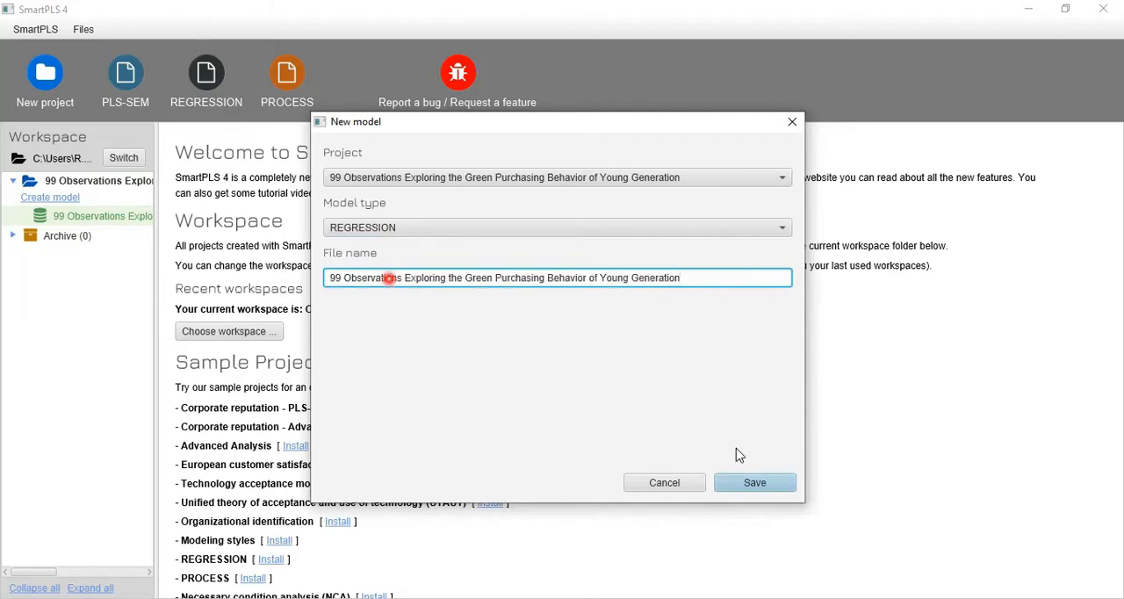
{"action": "left_click", "coordinate": [756, 488]}
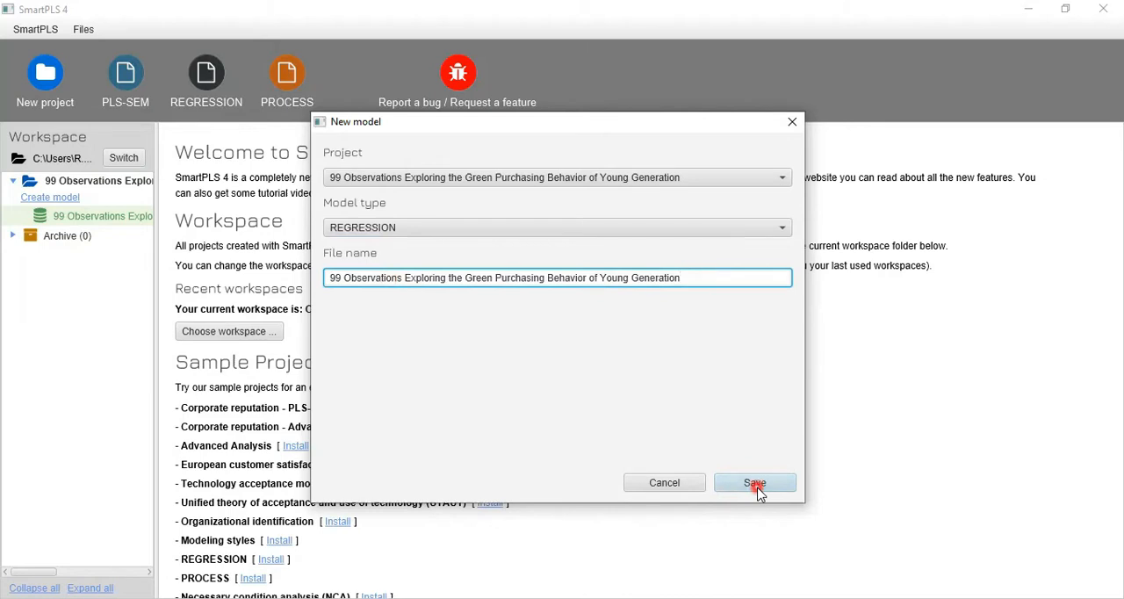
{"action": "left_click", "coordinate": [402, 330]}
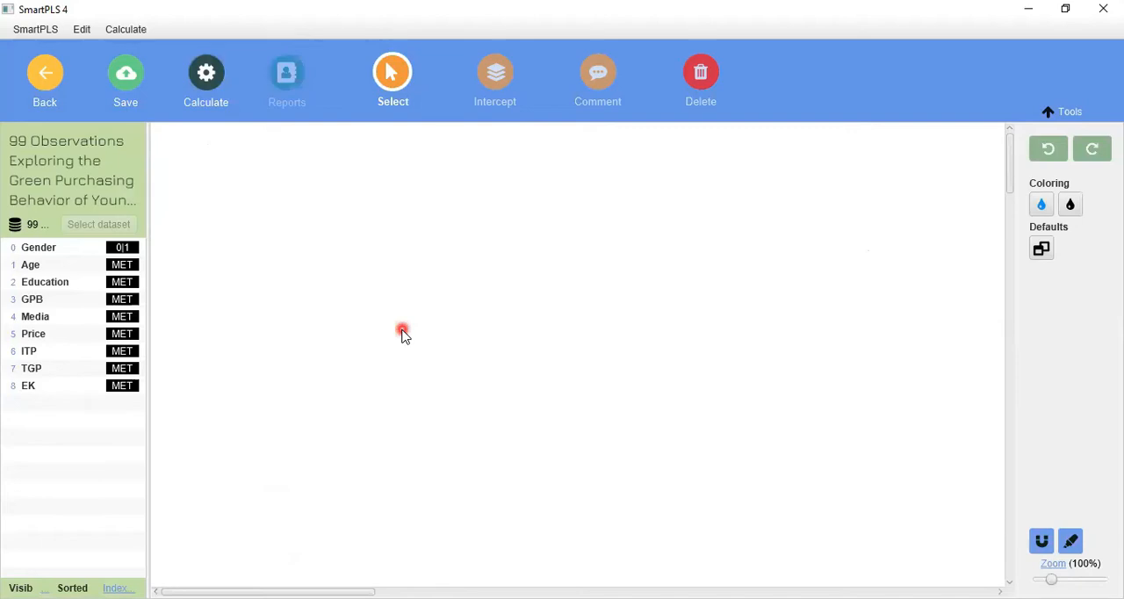
{"action": "left_click_drag", "start_coordinate": [77, 253], "coordinate": [140, 408]}
{"action": "left_click_drag", "start_coordinate": [38, 136], "coordinate": [146, 225]}
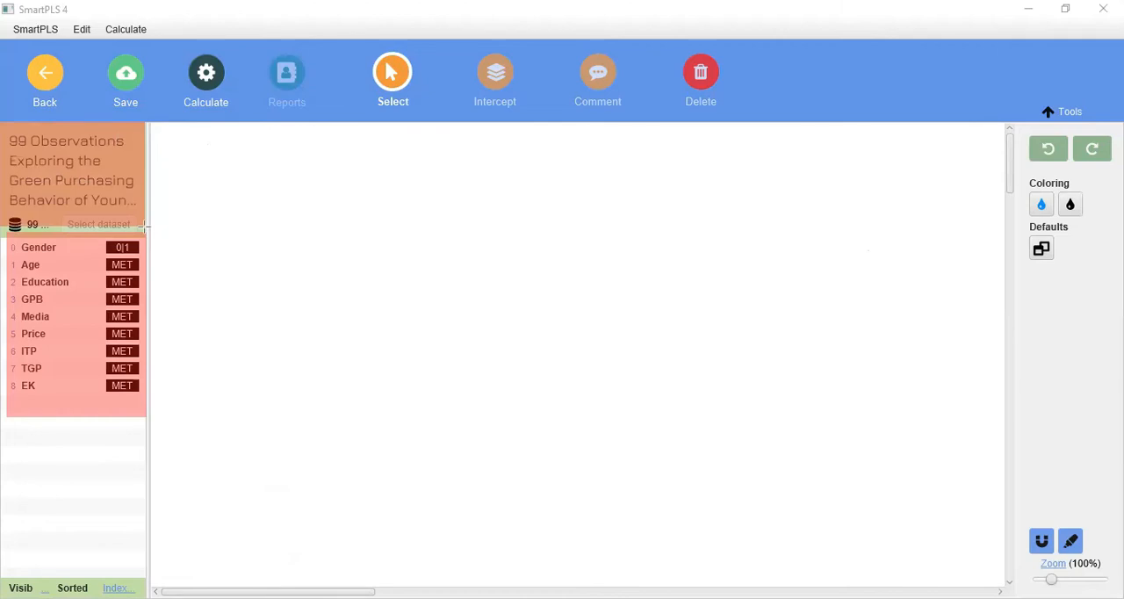
{"action": "left_click_drag", "start_coordinate": [2, 206], "coordinate": [48, 234]}
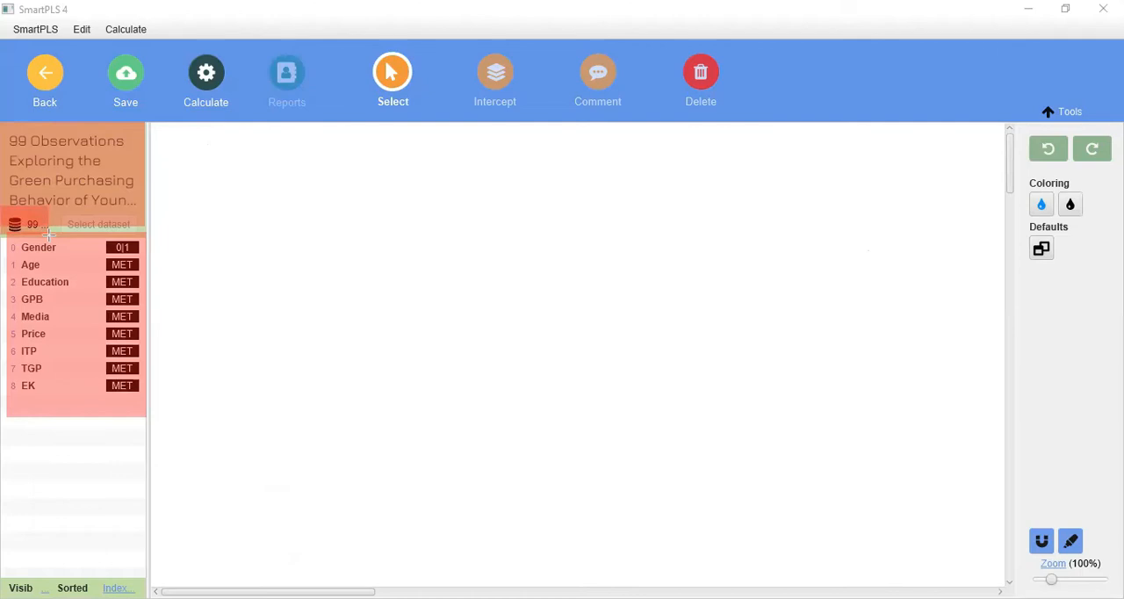
{"action": "key", "text": "ctrl+z"}
{"action": "key", "text": "ctrl+z"}
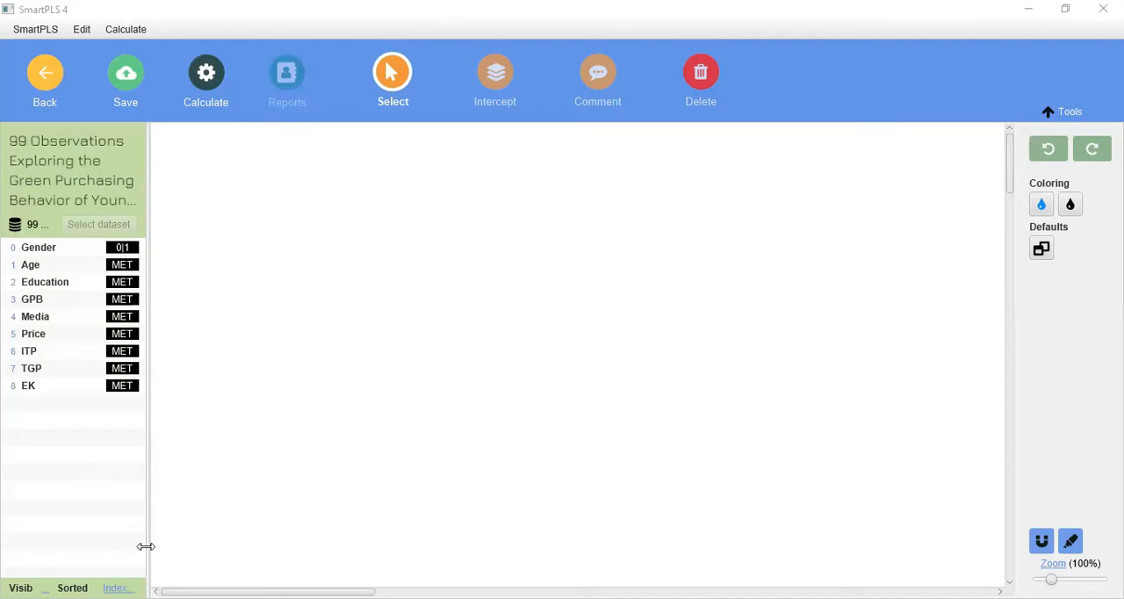
{"action": "left_click", "coordinate": [42, 589]}
{"action": "left_click", "coordinate": [42, 588]}
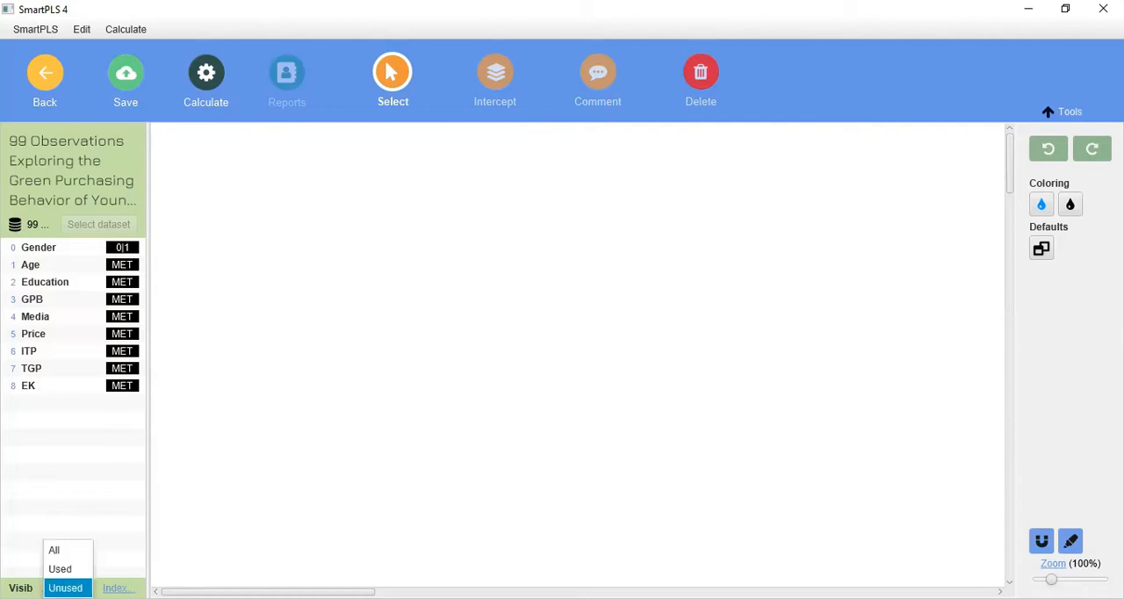
{"action": "left_click", "coordinate": [112, 587]}
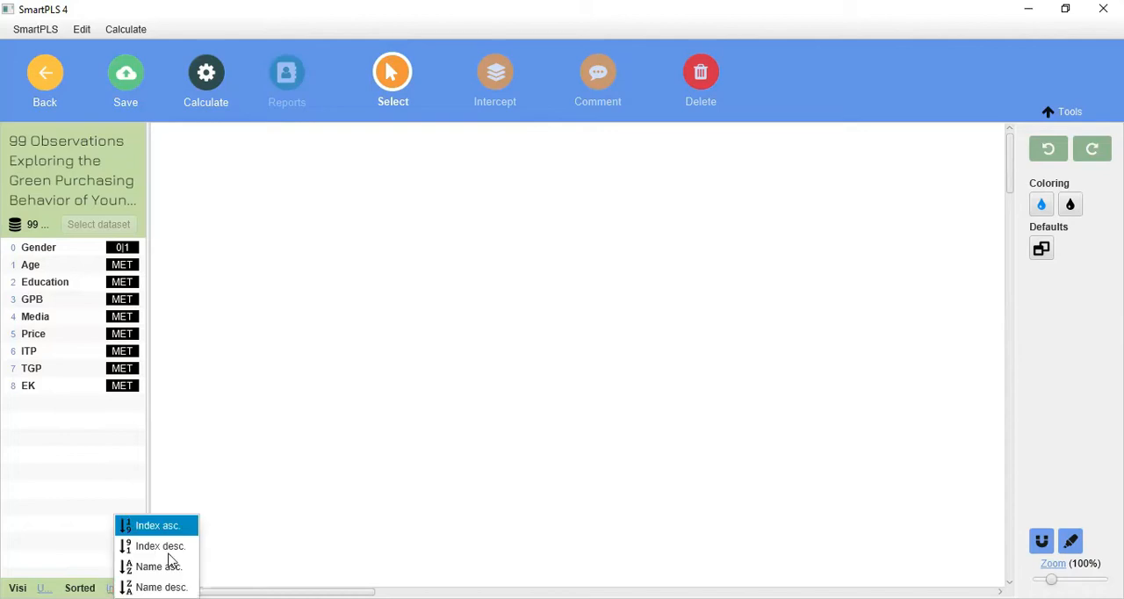
{"action": "left_click", "coordinate": [323, 379]}
{"action": "left_click", "coordinate": [183, 383]}
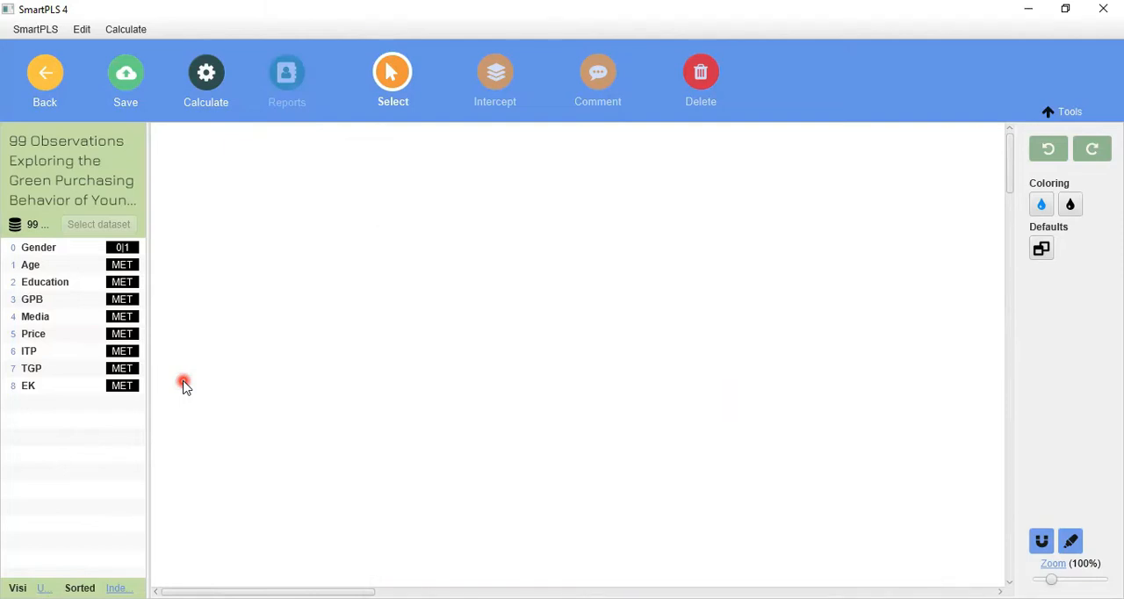
- Place GPB near the middle of the model canvas as the dependent variable
{"action": "left_click", "coordinate": [33, 302]}
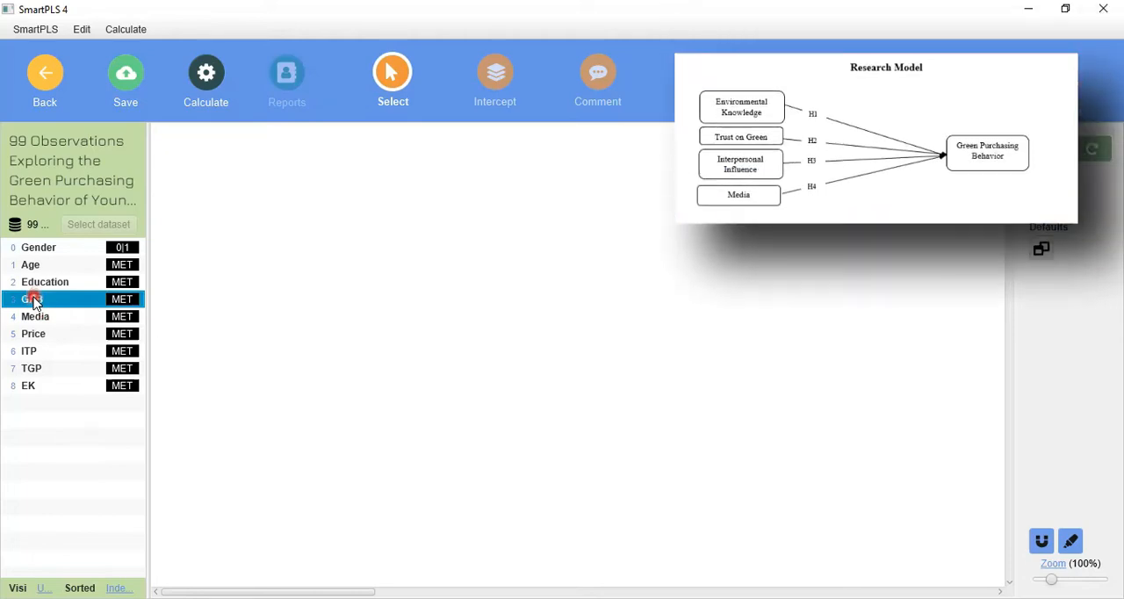
{"action": "left_click_drag", "start_coordinate": [33, 302], "coordinate": [500, 307]}
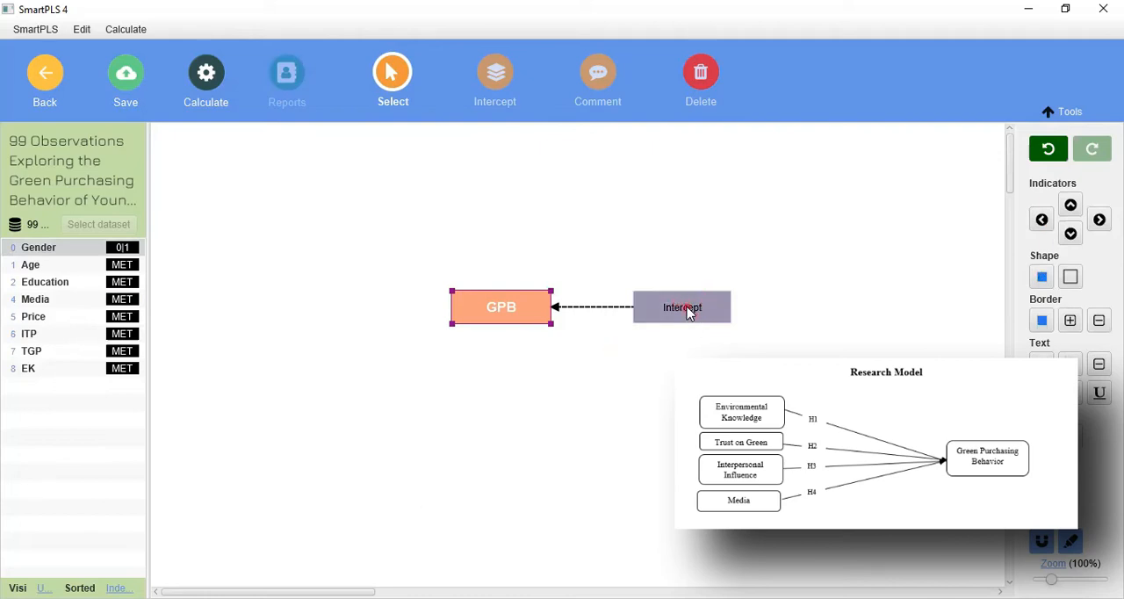
- Add Media, Price, ITP, TGP and EK together as predictors of GPB and move the model slightly down the canvas
{"action": "left_click", "coordinate": [39, 306]}
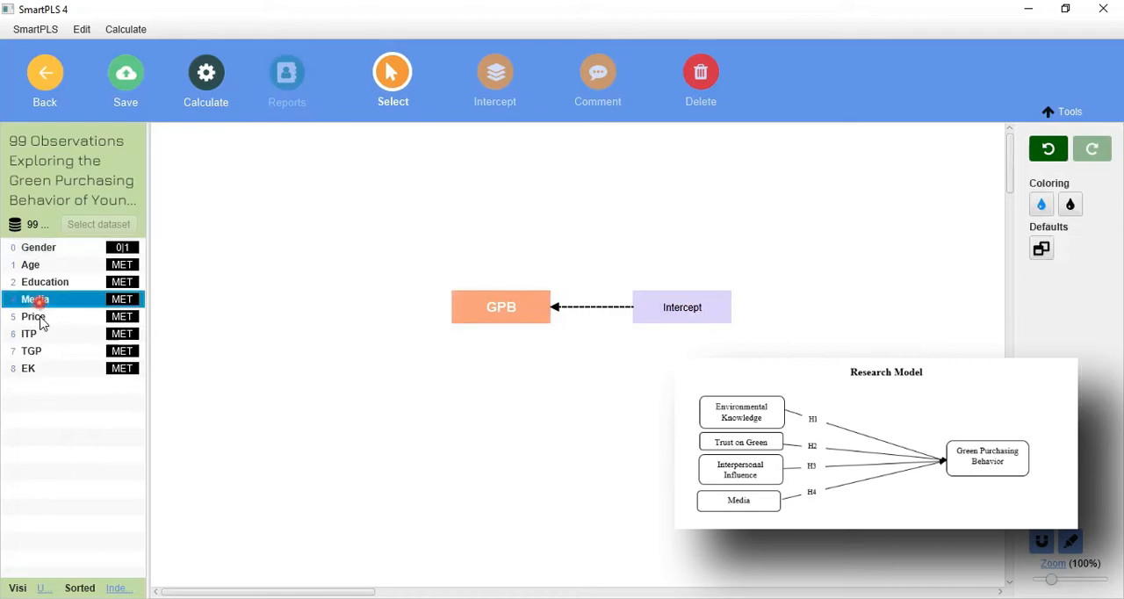
{"action": "left_click", "coordinate": [39, 368], "text": "shift"}
{"action": "left_click_drag", "start_coordinate": [45, 350], "coordinate": [494, 309]}
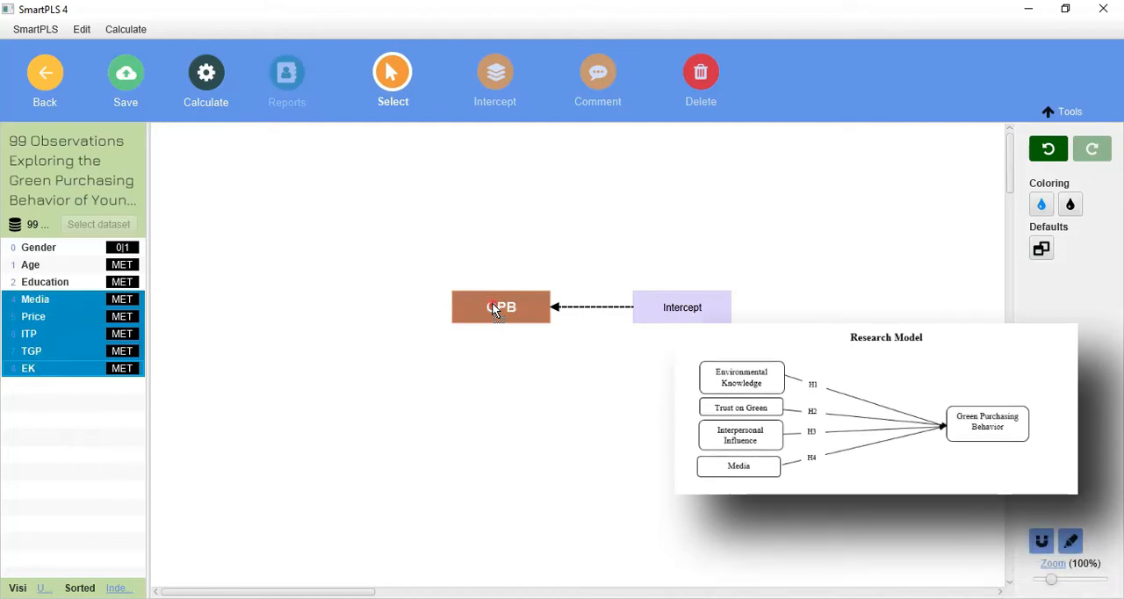
{"action": "left_click_drag", "start_coordinate": [494, 307], "coordinate": [494, 307]}
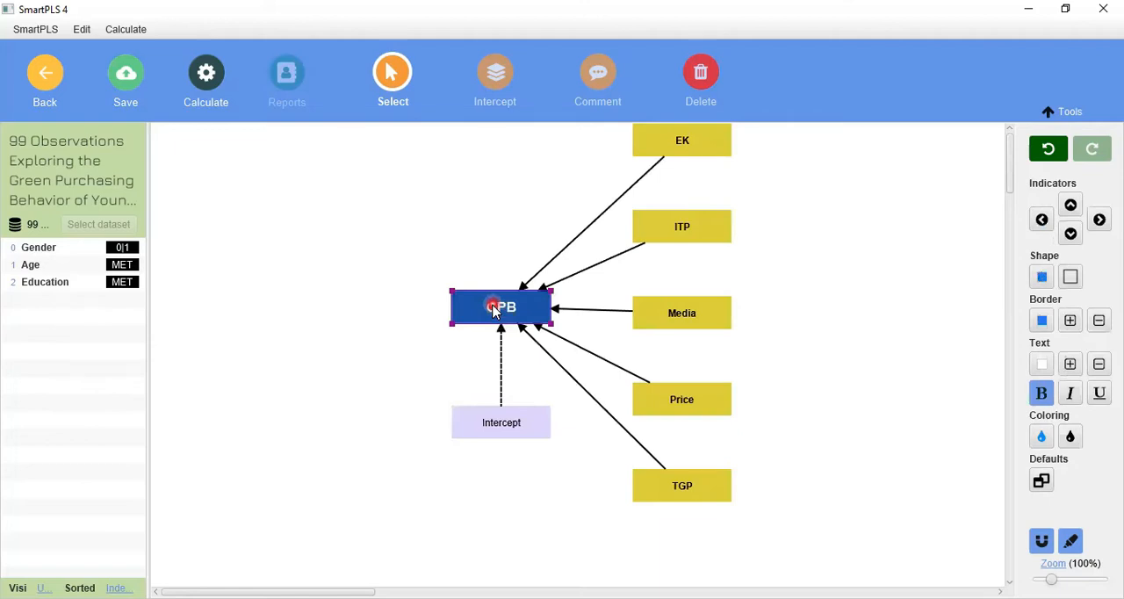
{"action": "left_click_drag", "start_coordinate": [494, 308], "coordinate": [481, 348]}
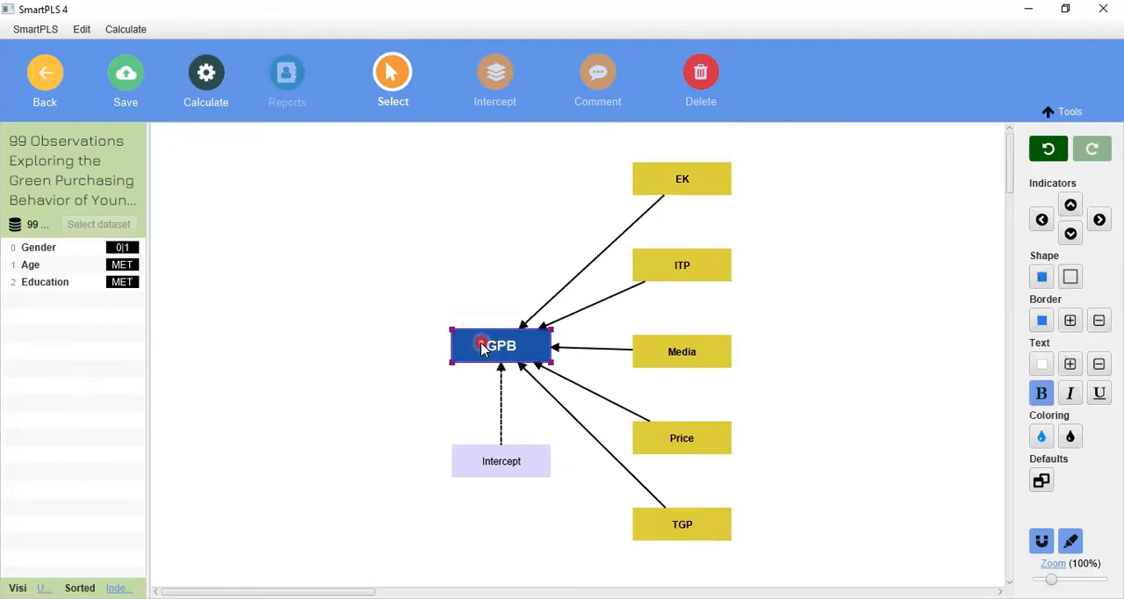
- Align the indicators of GPB to the left side of the dependent variable
{"action": "right_click", "coordinate": [481, 348]}
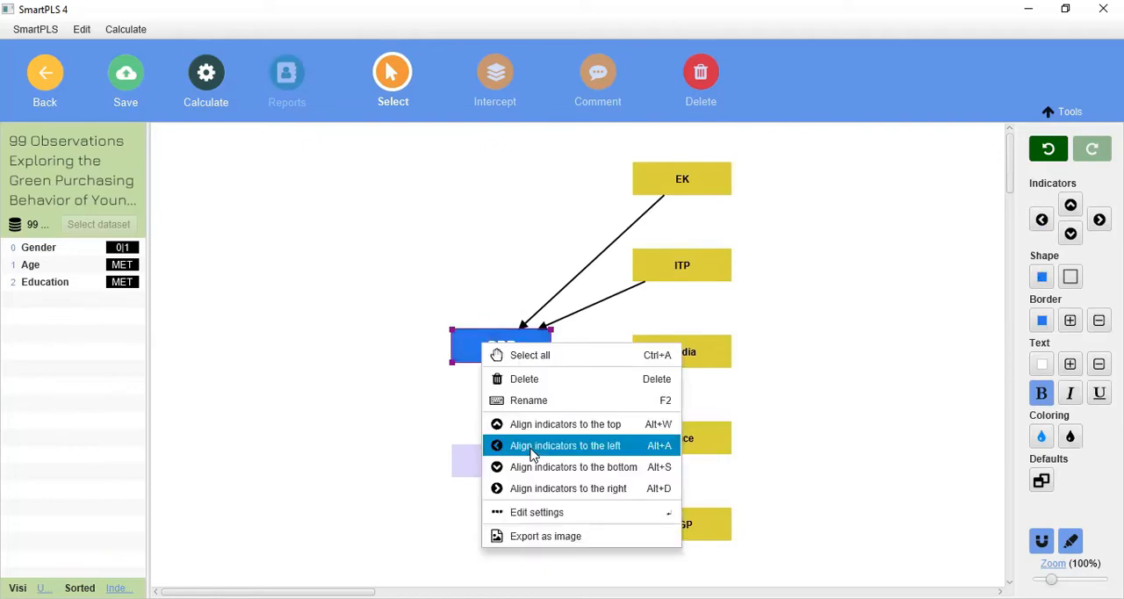
{"action": "left_click", "coordinate": [531, 446]}
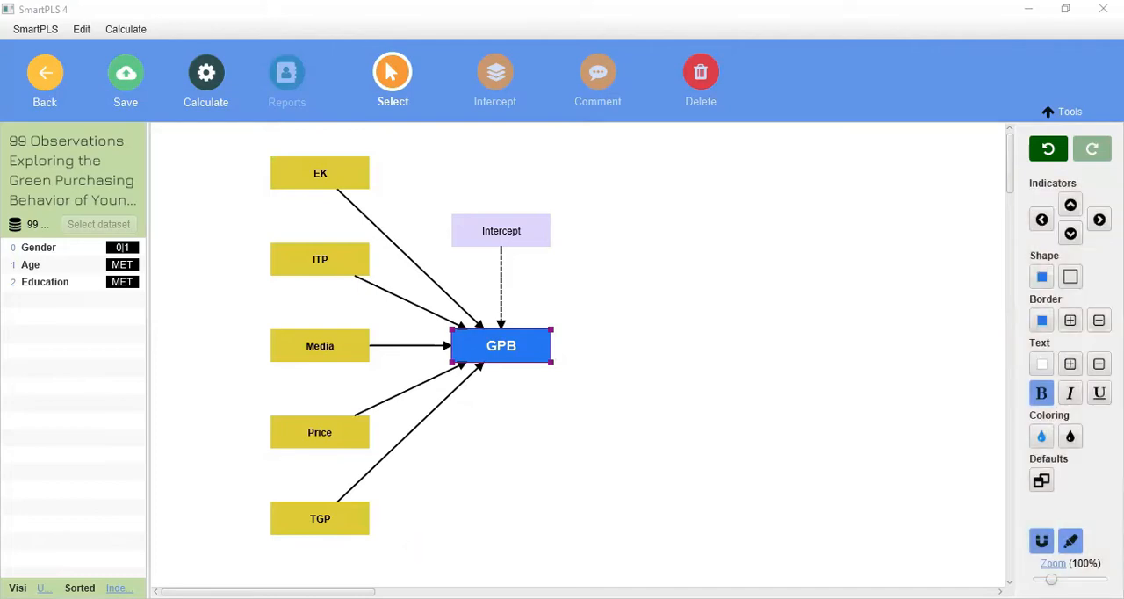
- Filter the variable list to used variables, switch it to unused ones, and return it to used ones
{"action": "left_click", "coordinate": [42, 588]}
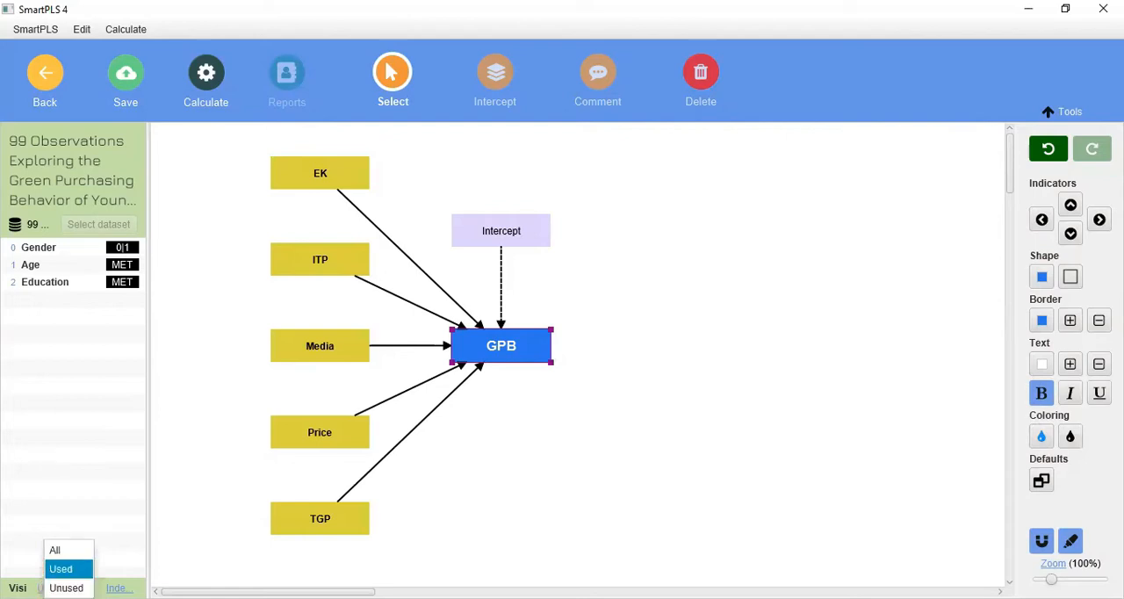
{"action": "left_click", "coordinate": [60, 568]}
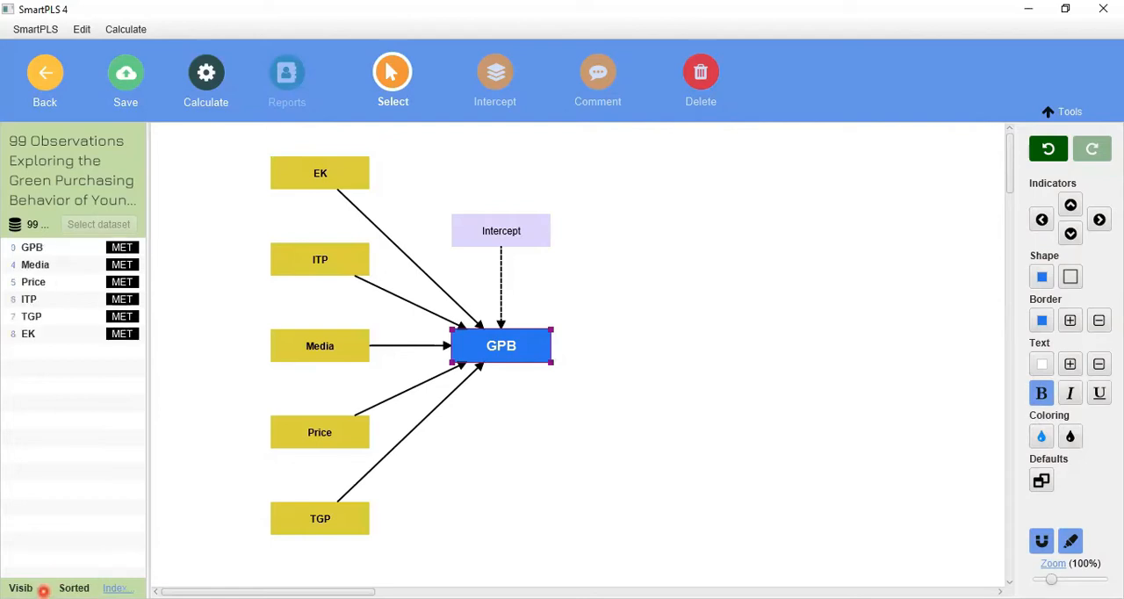
{"action": "left_click", "coordinate": [43, 589]}
{"action": "left_click", "coordinate": [59, 584]}
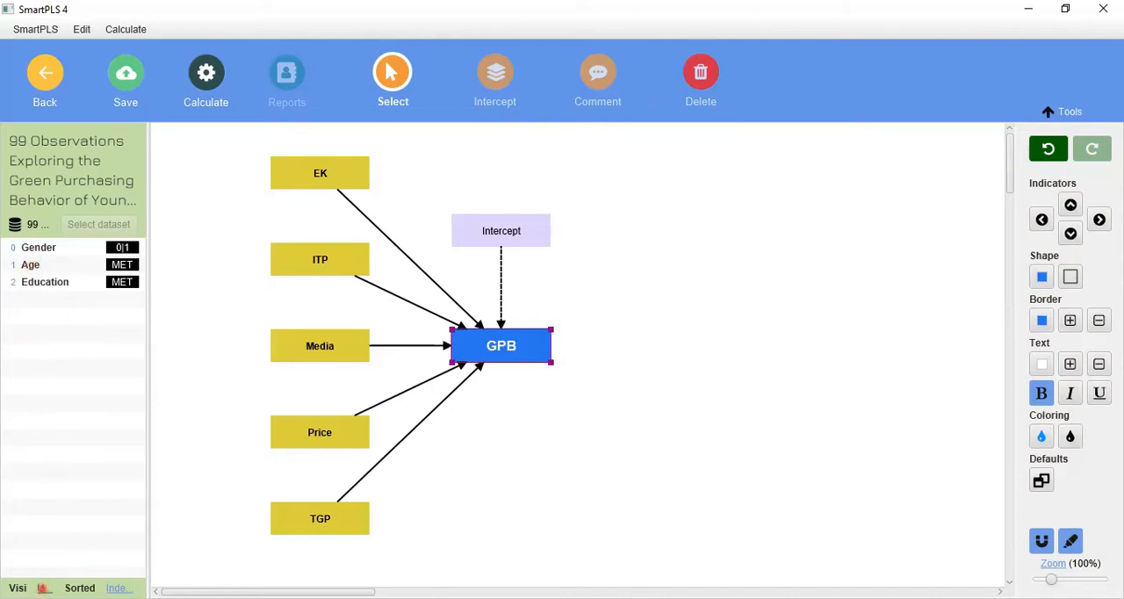
{"action": "left_click", "coordinate": [43, 588]}
{"action": "left_click", "coordinate": [61, 569]}
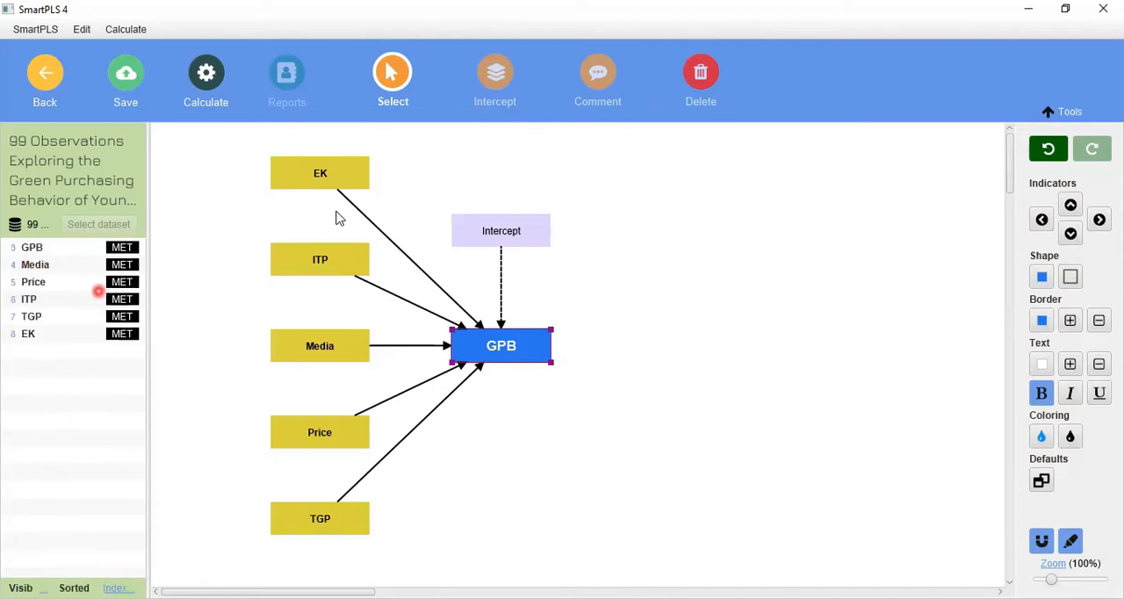
- Sort the variable list by ascending index, by descending index and finally by ascending name, and select the EK predictor
{"action": "left_click", "coordinate": [117, 589]}
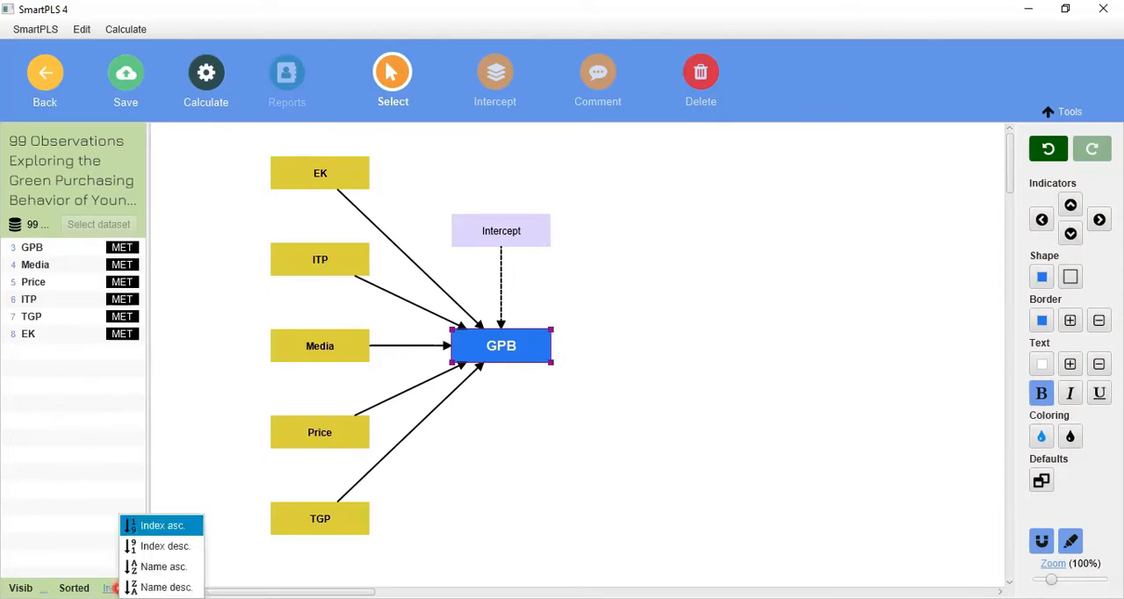
{"action": "left_click", "coordinate": [161, 525]}
{"action": "left_click", "coordinate": [117, 588]}
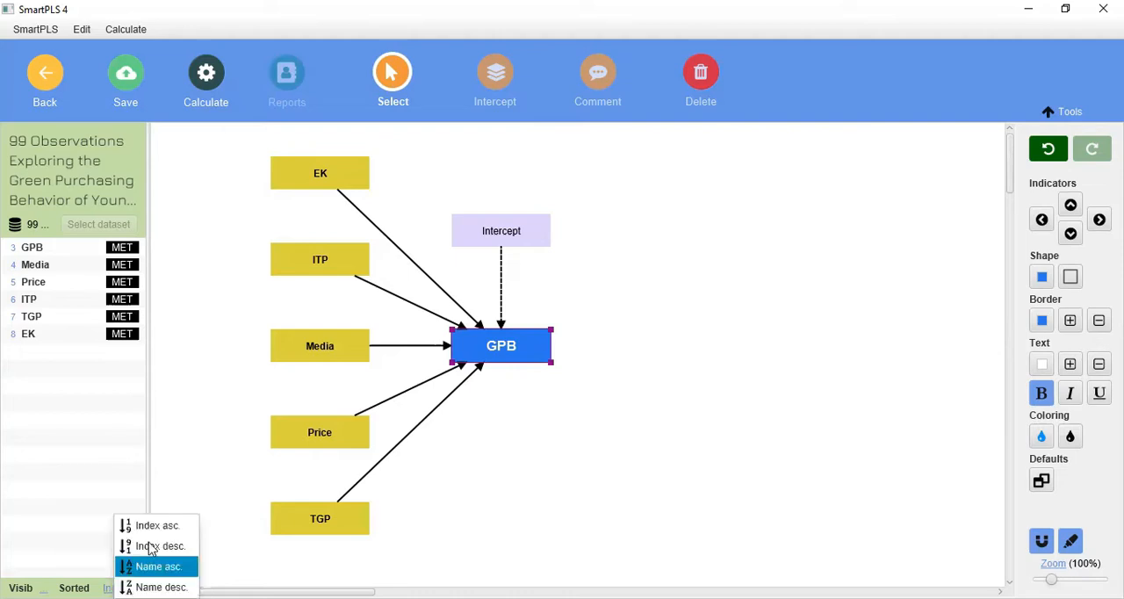
{"action": "left_click", "coordinate": [149, 542]}
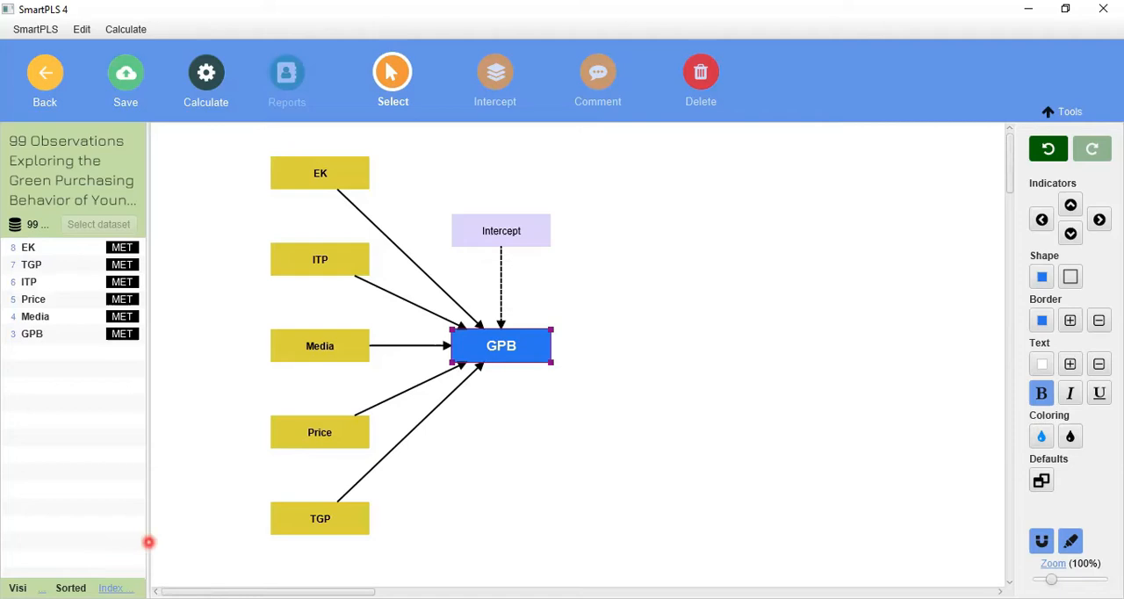
{"action": "left_click", "coordinate": [127, 588]}
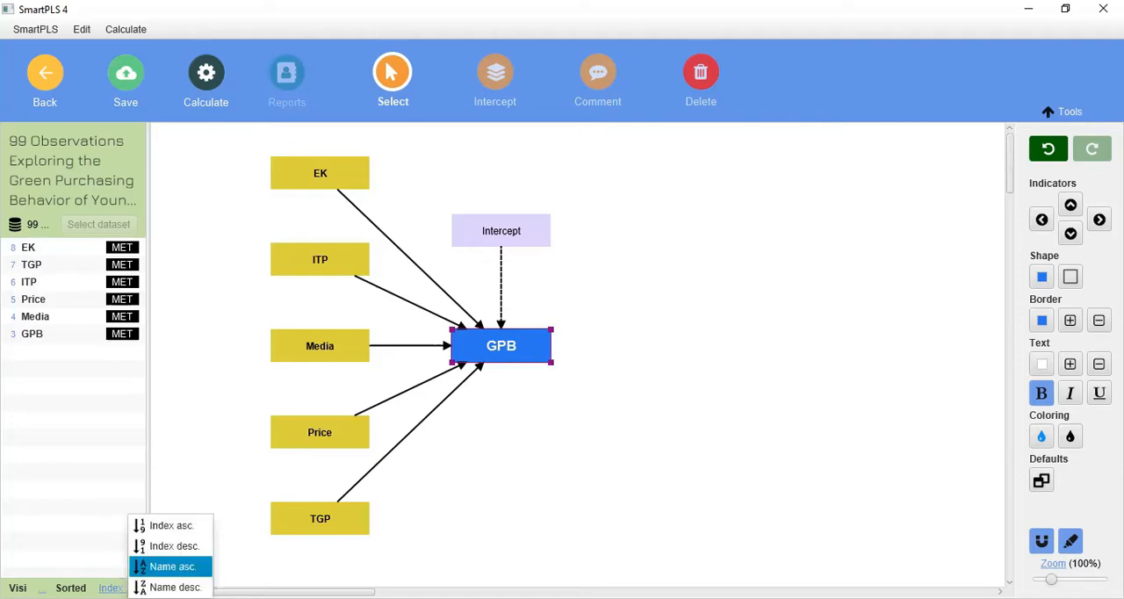
{"action": "key", "text": "Return"}
{"action": "left_click", "coordinate": [302, 167]}
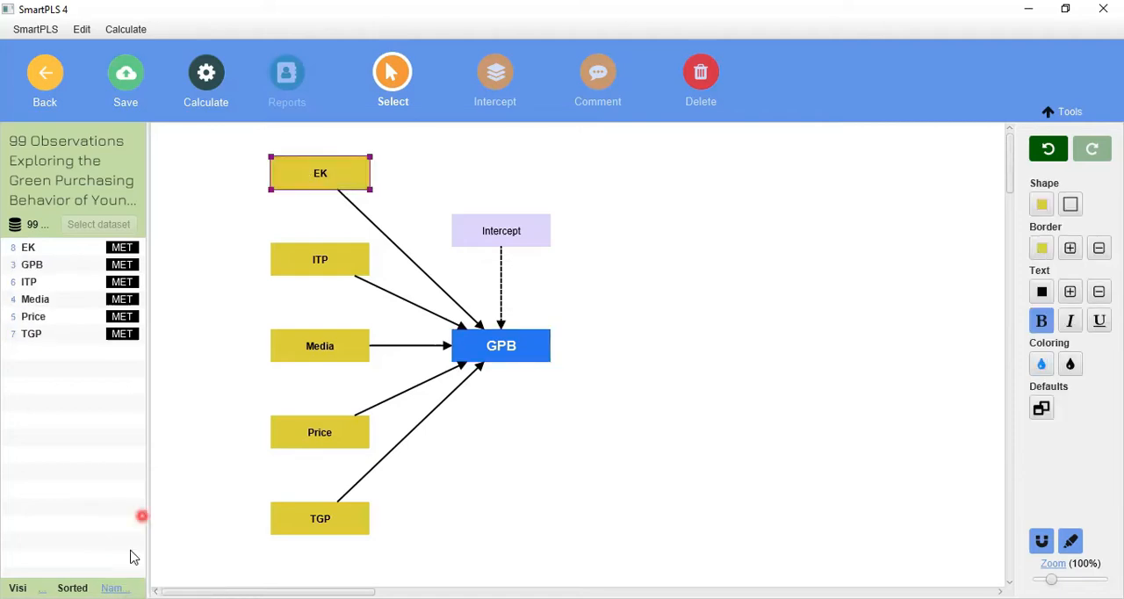
- Re-sort the variable list by descending index and return it to ascending name order
{"action": "left_click", "coordinate": [115, 588]}
{"action": "left_click", "coordinate": [150, 545]}
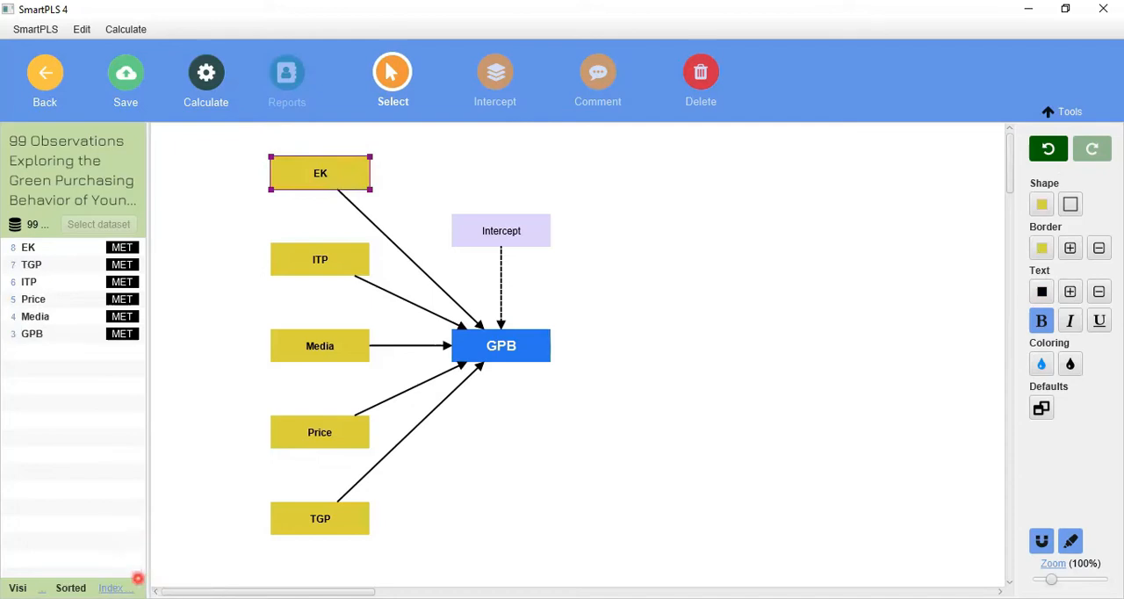
{"action": "left_click", "coordinate": [116, 588]}
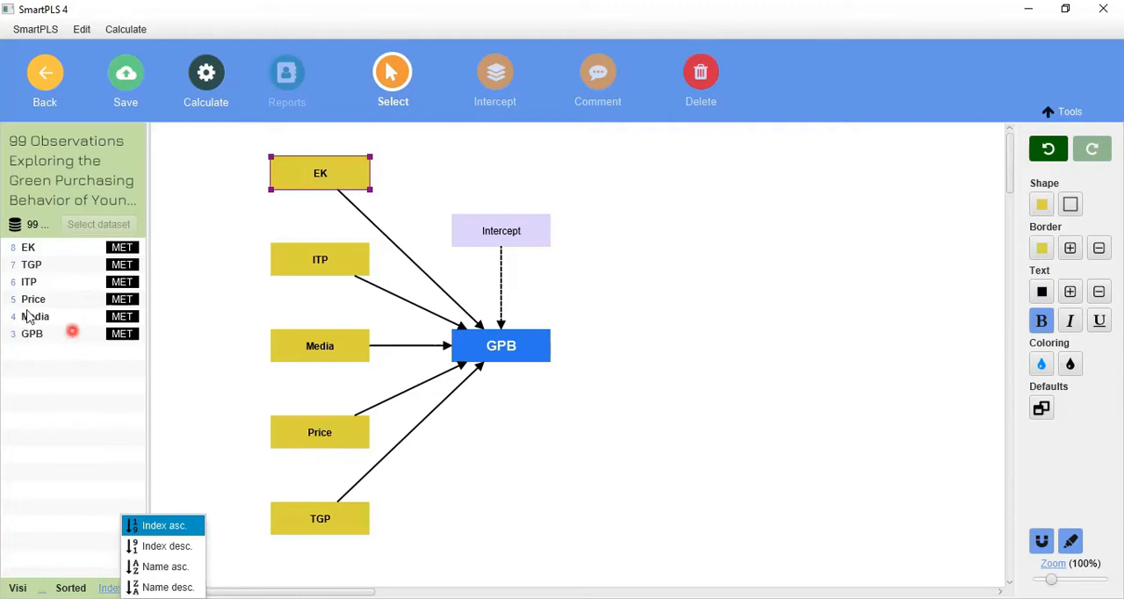
{"action": "left_click", "coordinate": [153, 547]}
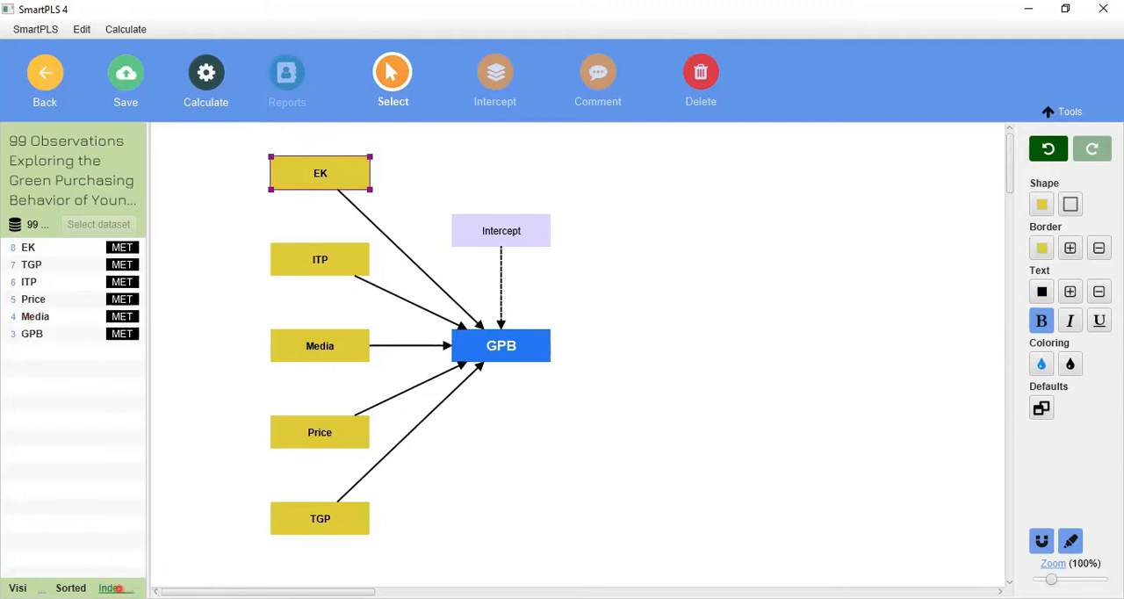
{"action": "left_click", "coordinate": [117, 588]}
{"action": "left_click", "coordinate": [161, 567]}
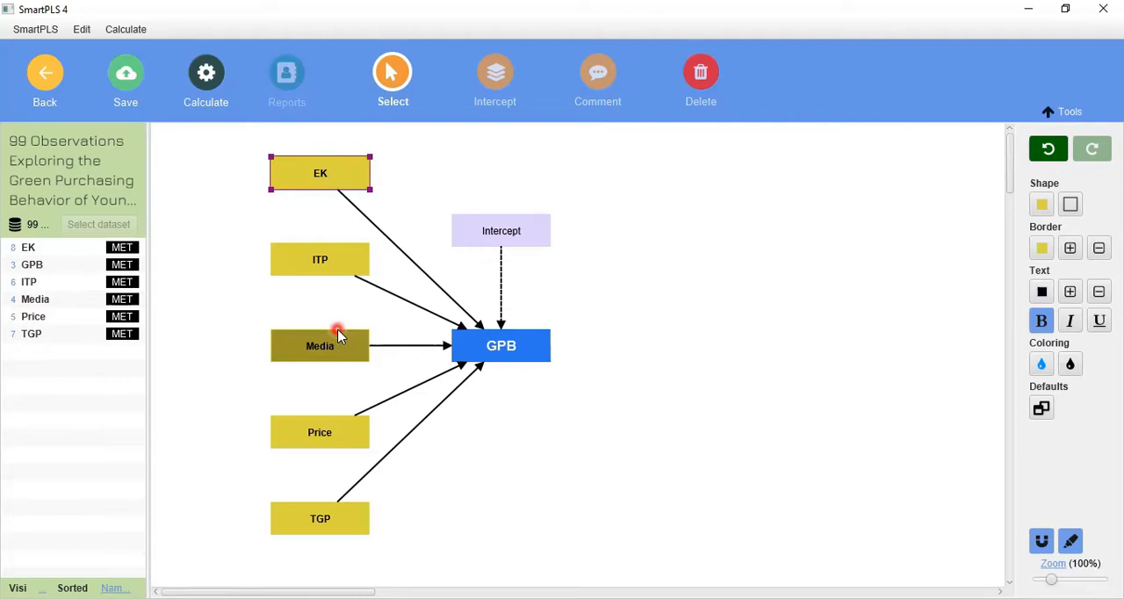
- Run a regression analysis with a two tailed test, a significance level of 0.05 and normal standard errors
{"action": "left_click", "coordinate": [204, 78]}
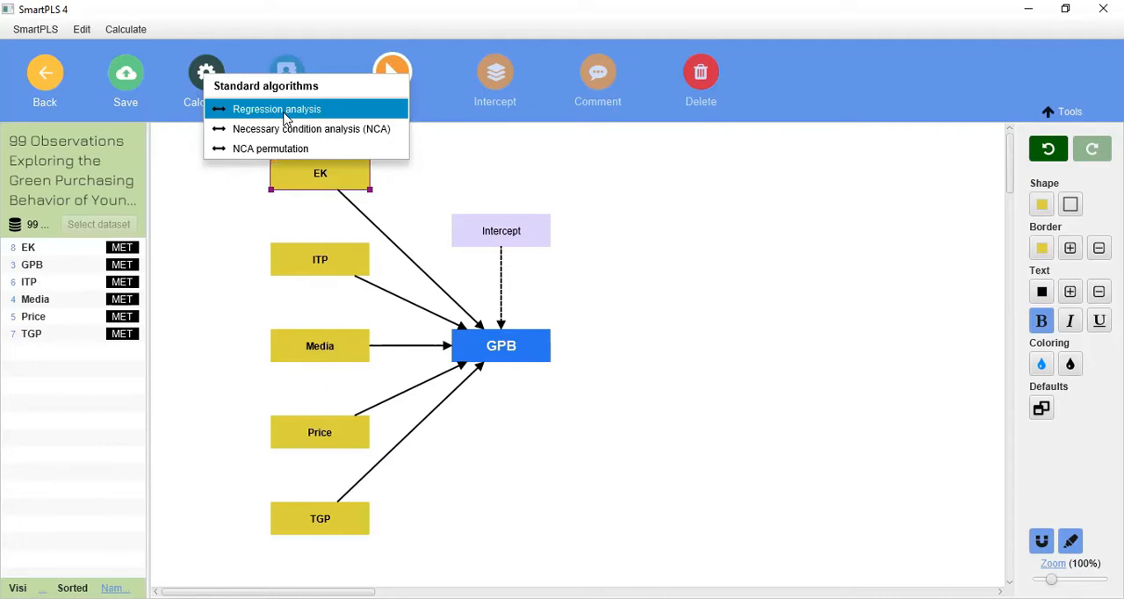
{"action": "left_click", "coordinate": [587, 472]}
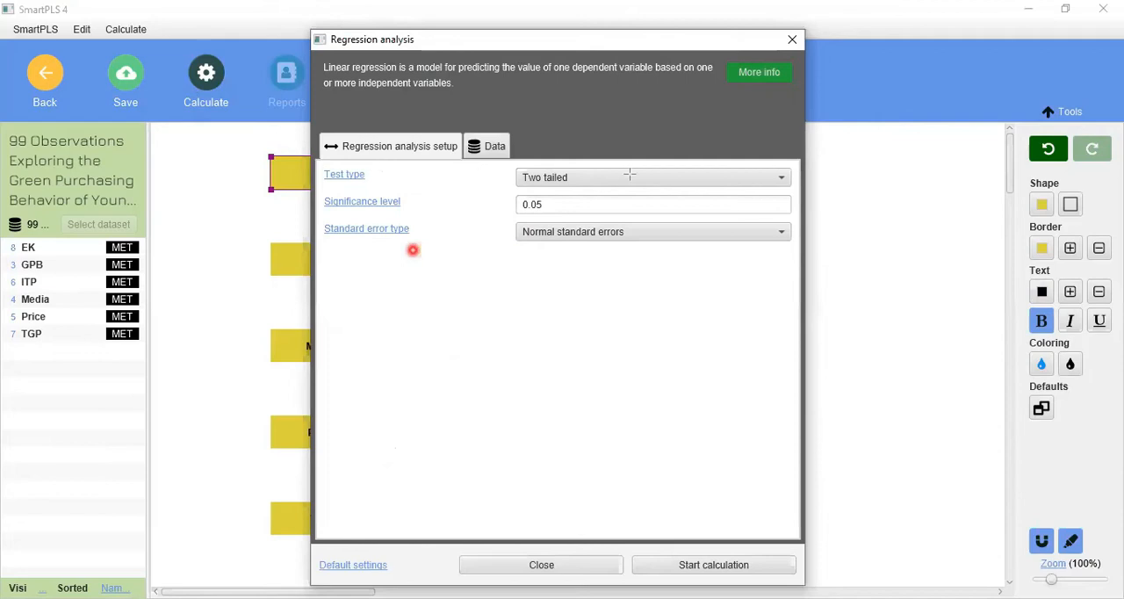
{"action": "mouse_move", "coordinate": [319, 166]}
{"action": "left_mouse_down"}
{"action": "mouse_move", "coordinate": [639, 186]}
{"action": "mouse_move", "coordinate": [647, 213]}
{"action": "left_mouse_up"}
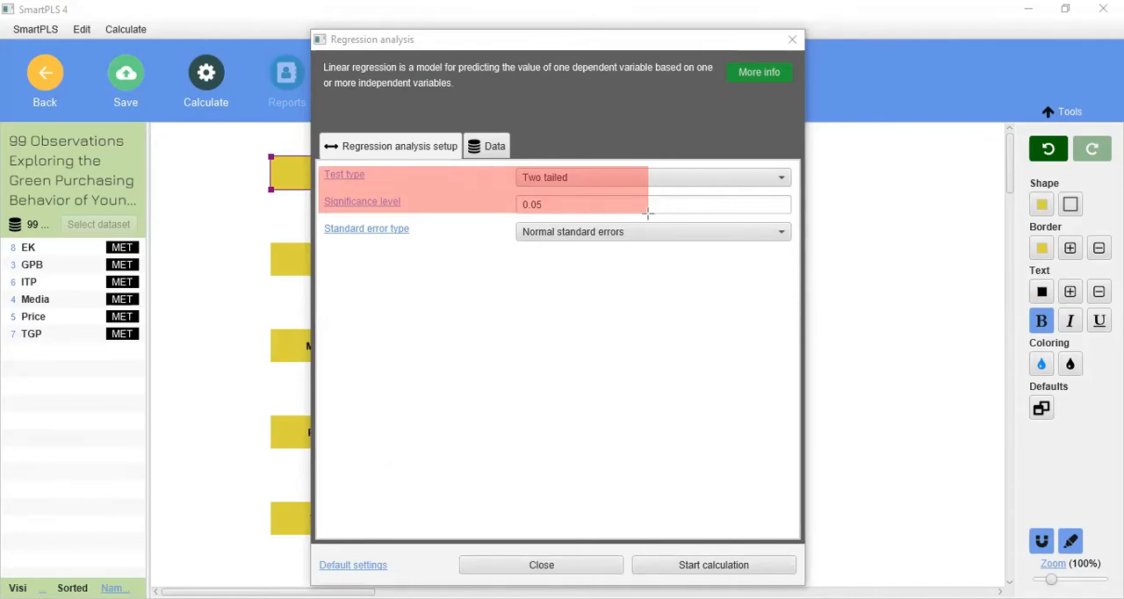
{"action": "left_click_drag", "start_coordinate": [648, 211], "coordinate": [649, 238]}
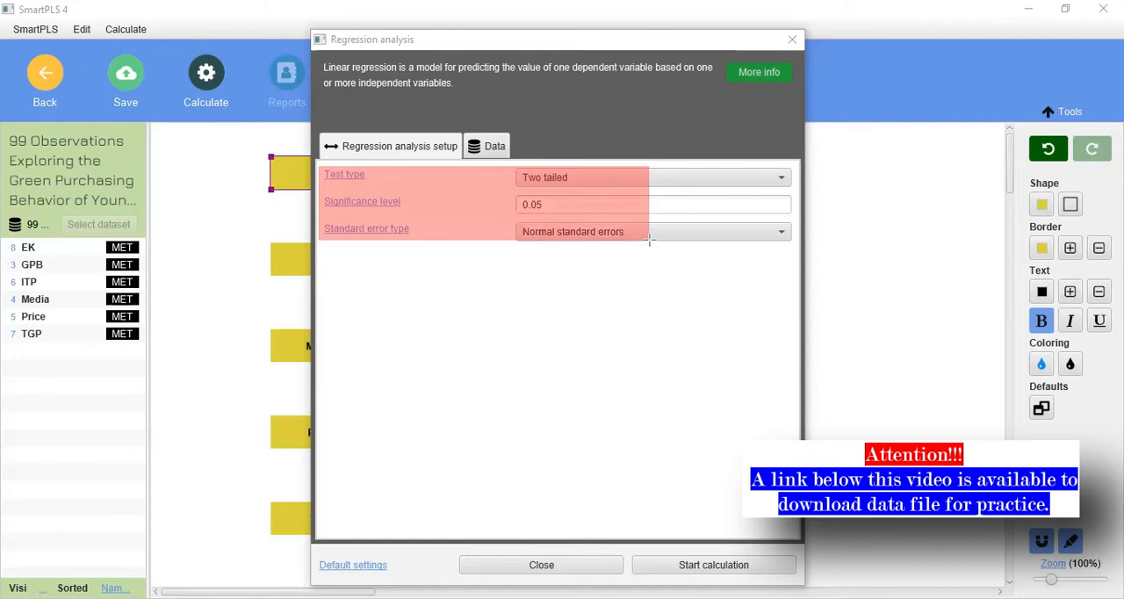
{"action": "left_click_drag", "start_coordinate": [650, 239], "coordinate": [639, 166]}
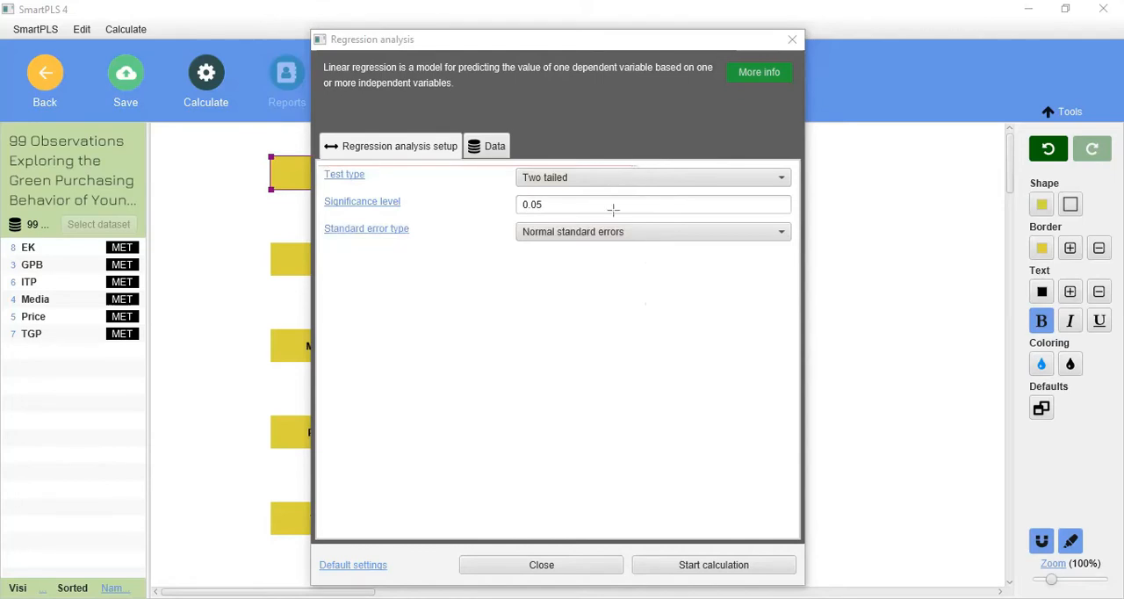
{"action": "left_click", "coordinate": [543, 177]}
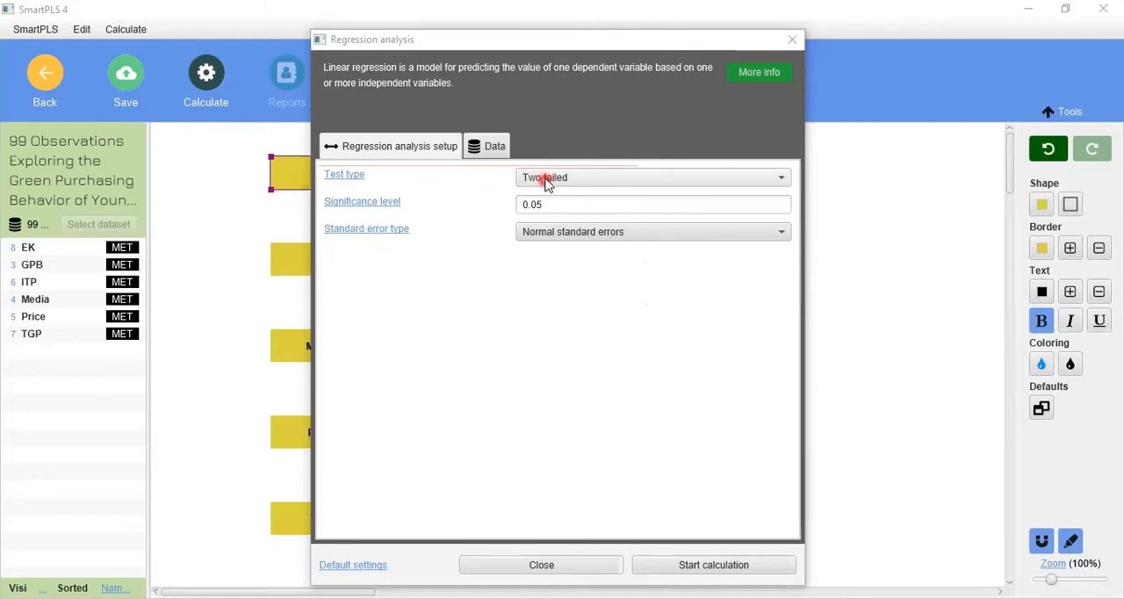
{"action": "left_click", "coordinate": [547, 296]}
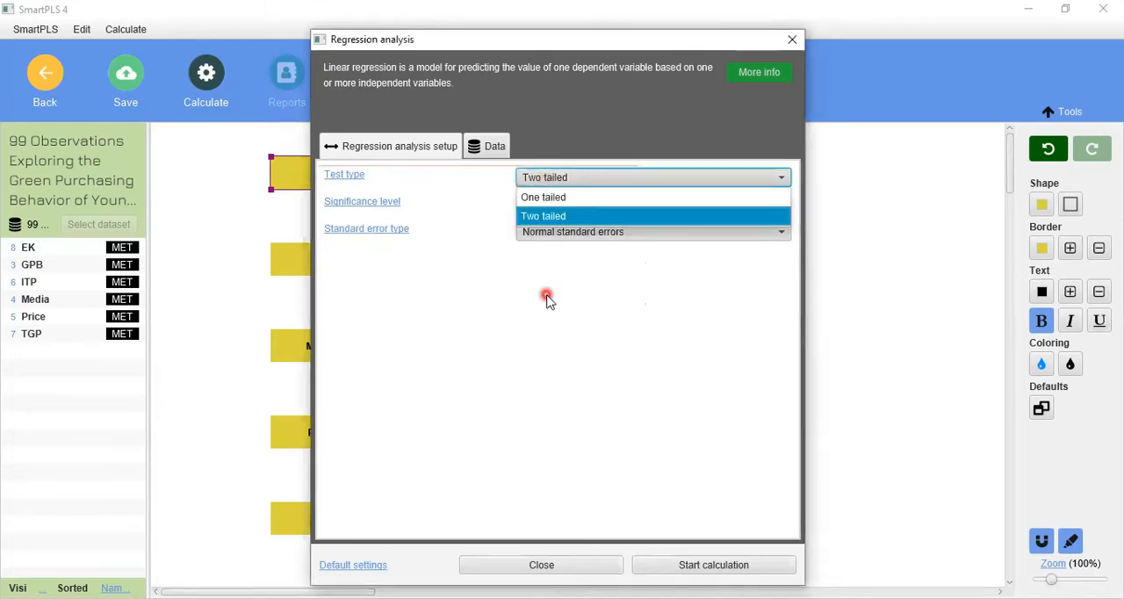
{"action": "left_click", "coordinate": [556, 227]}
{"action": "left_click", "coordinate": [692, 357]}
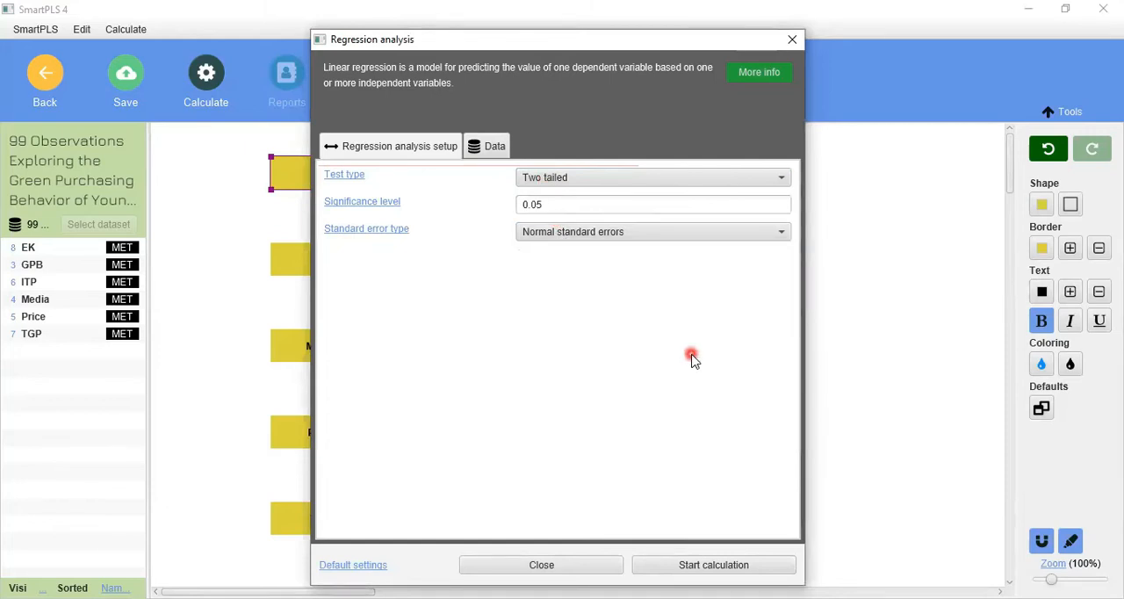
{"action": "left_click", "coordinate": [577, 353]}
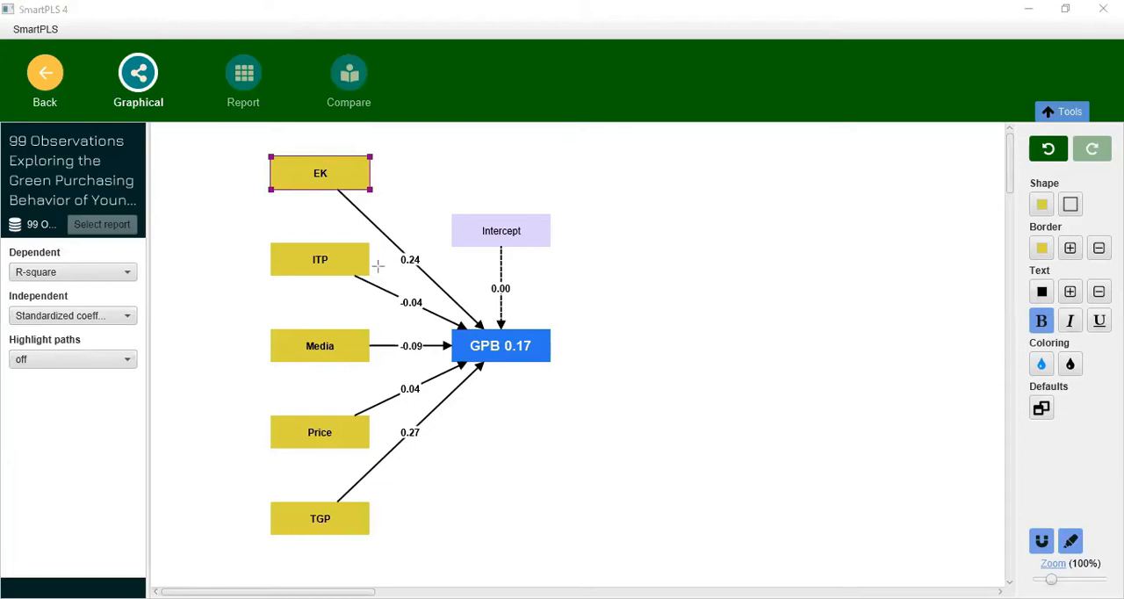
- Examine the standardized coefficients on the paths from EK, ITP, Media, Price and TGP to GPB
{"action": "left_click_drag", "start_coordinate": [388, 236], "coordinate": [443, 457]}
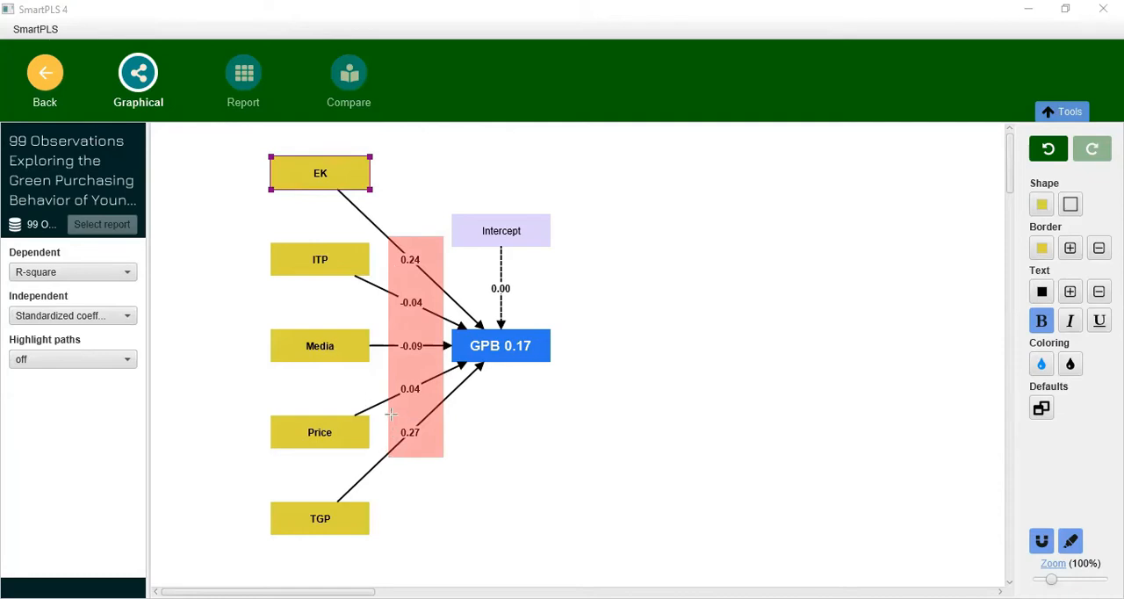
{"action": "left_click_drag", "start_coordinate": [392, 413], "coordinate": [432, 451]}
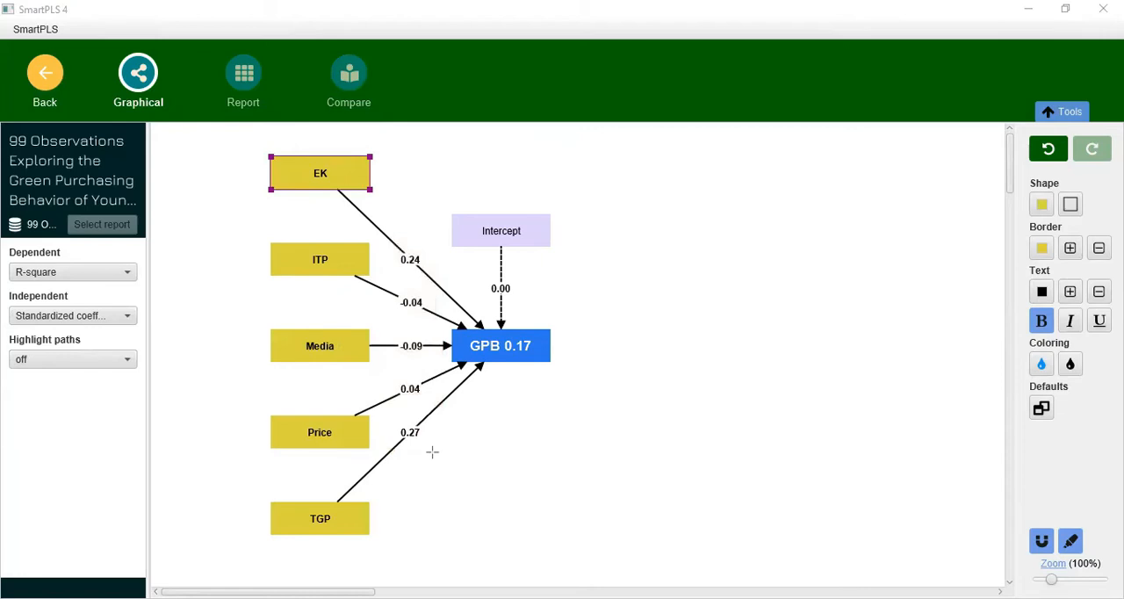
{"action": "left_click_drag", "start_coordinate": [387, 419], "coordinate": [441, 456]}
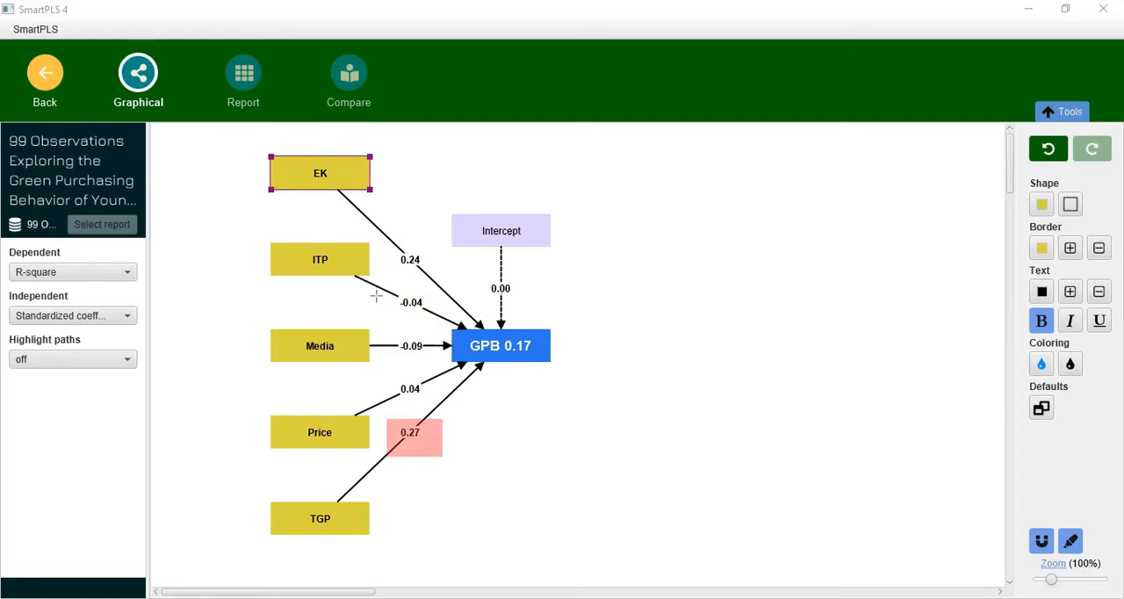
{"action": "left_click_drag", "start_coordinate": [383, 282], "coordinate": [438, 366]}
{"action": "mouse_move", "coordinate": [390, 286]}
{"action": "left_mouse_down"}
{"action": "mouse_move", "coordinate": [431, 326]}
{"action": "mouse_move", "coordinate": [435, 449]}
{"action": "left_mouse_up"}
{"action": "left_click_drag", "start_coordinate": [390, 237], "coordinate": [419, 271]}
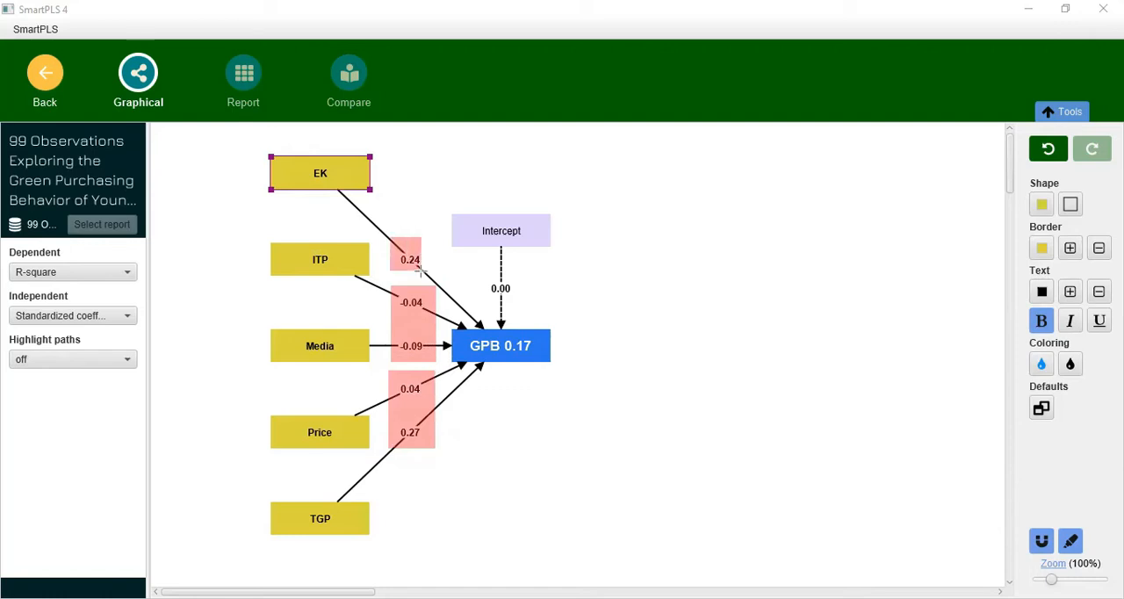
{"action": "key", "text": "ctrl+z"}
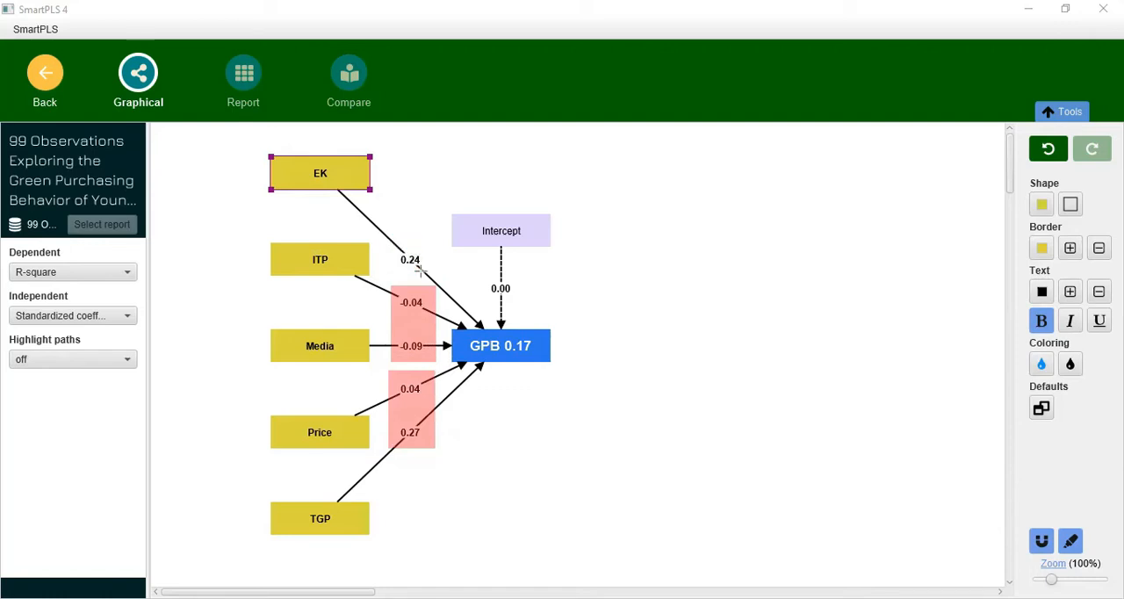
{"action": "key", "text": "ctrl+z"}
{"action": "key", "text": "ctrl+z"}
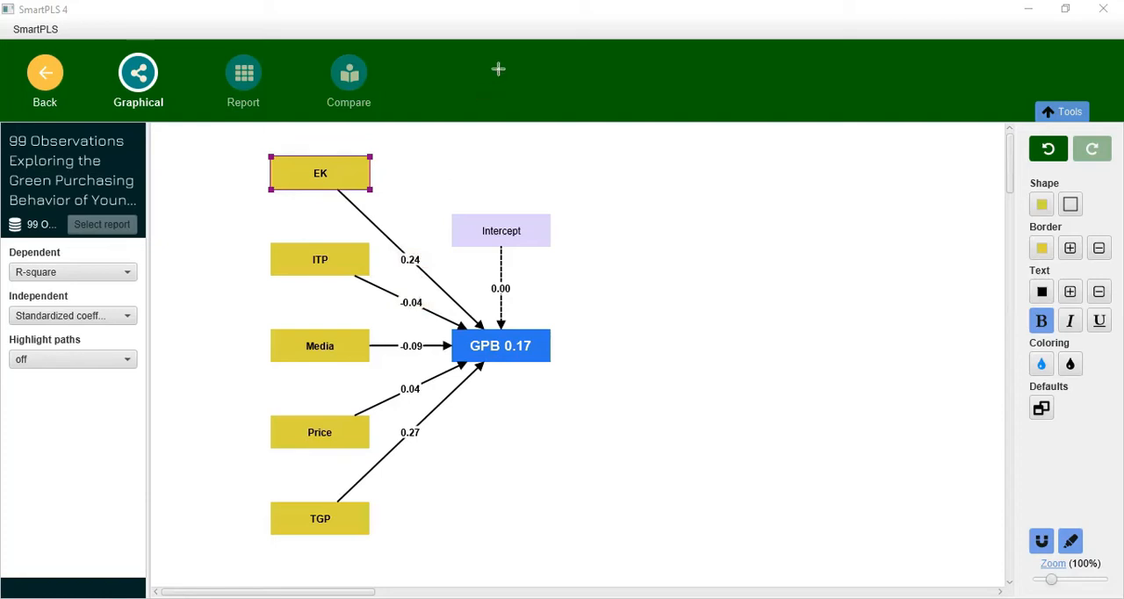
- Switch the value displayed for the dependent variable to Blank and back to R-square, and inspect the GPB results
{"action": "left_click", "coordinate": [91, 276]}
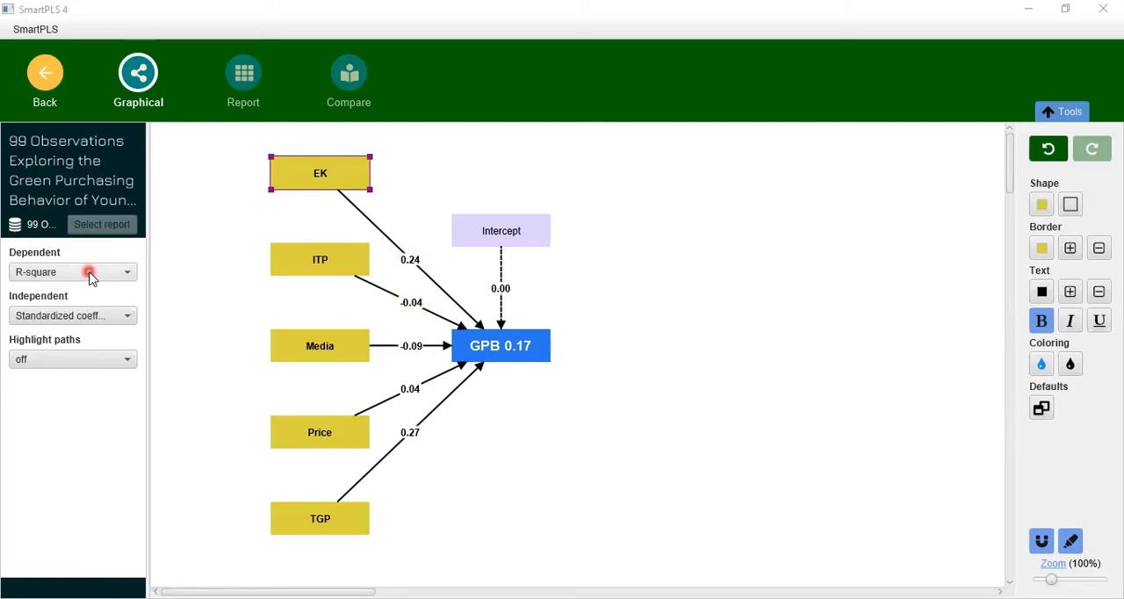
{"action": "left_click", "coordinate": [70, 293]}
{"action": "left_click", "coordinate": [89, 273]}
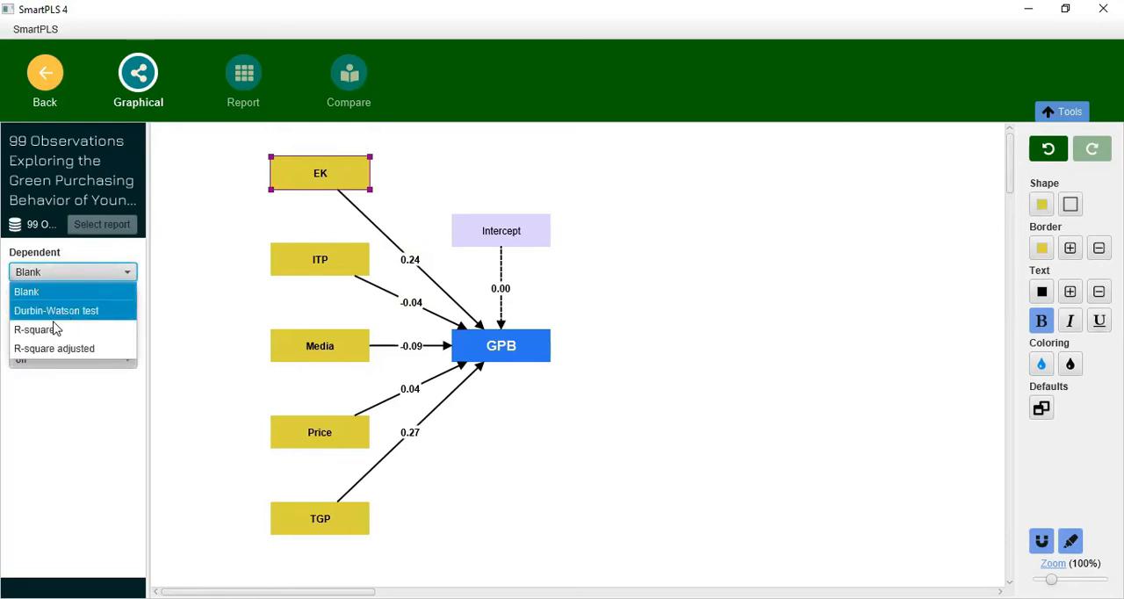
{"action": "left_click", "coordinate": [573, 351]}
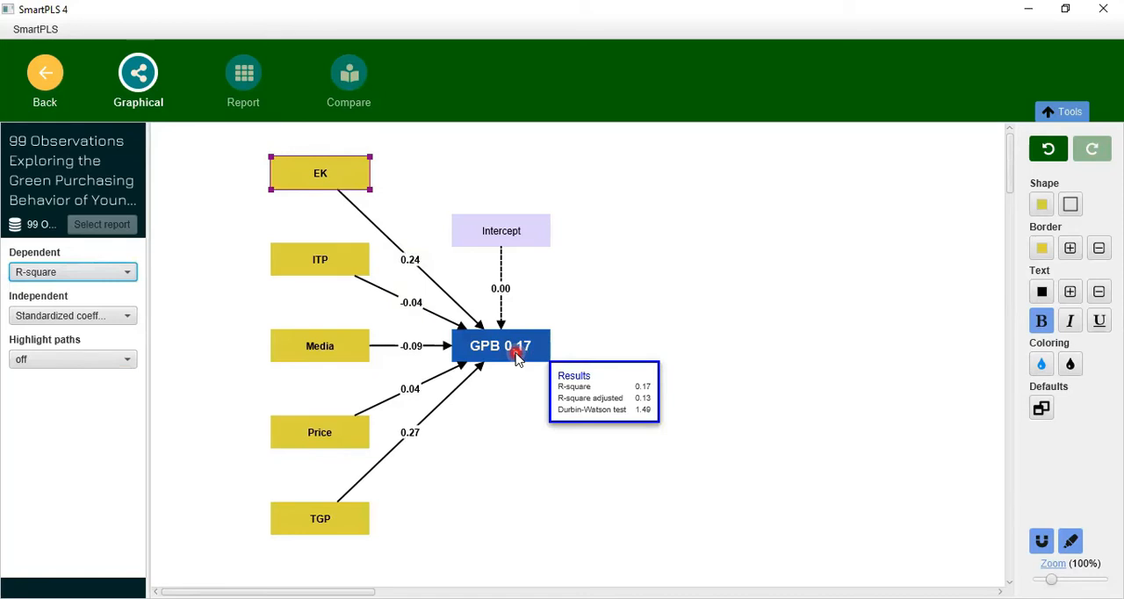
- Display R-square adjusted for the dependent variable and standardized coefficients with p values for the independent variables
{"action": "left_click", "coordinate": [61, 270]}
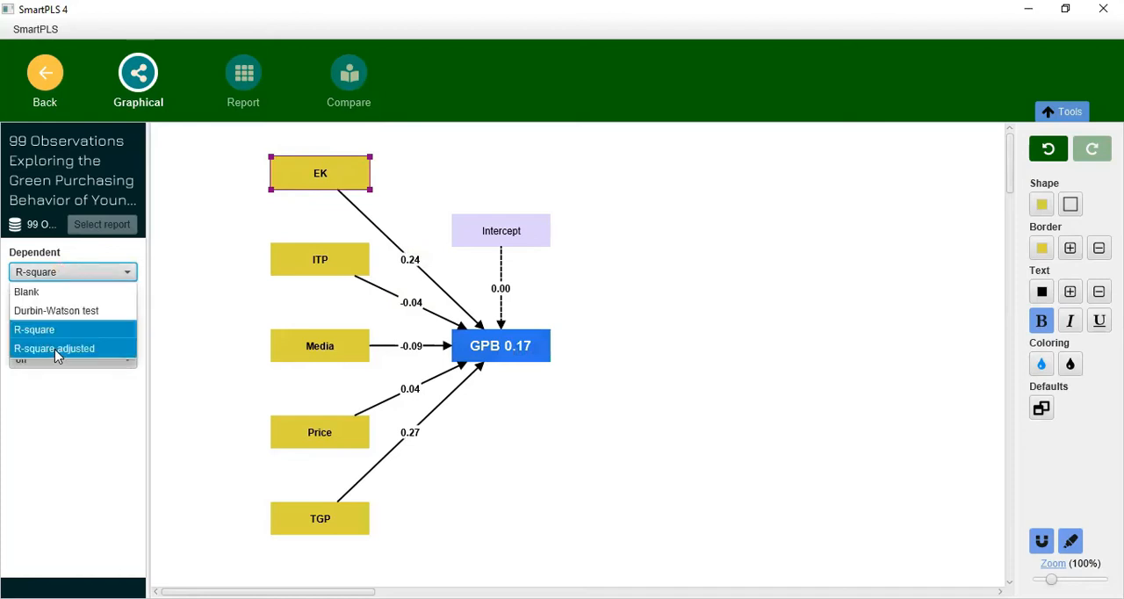
{"action": "left_click", "coordinate": [56, 349]}
{"action": "left_click", "coordinate": [55, 318]}
{"action": "left_click", "coordinate": [57, 375]}
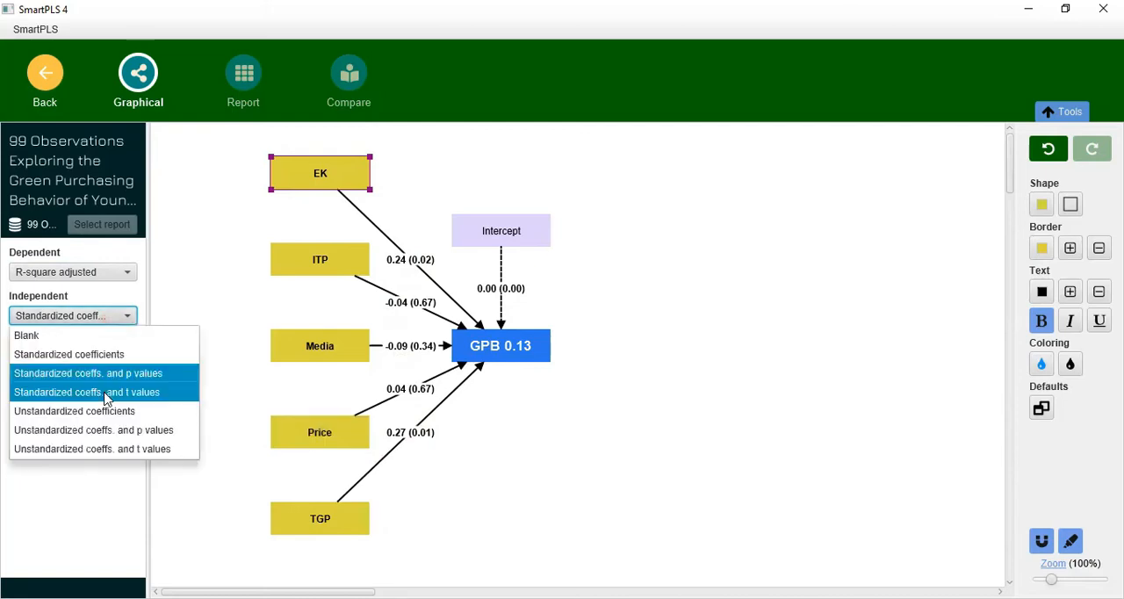
- Display the unstandardized coefficients with p values for the independent variables
{"action": "left_click", "coordinate": [92, 430]}
{"action": "left_click", "coordinate": [101, 320]}
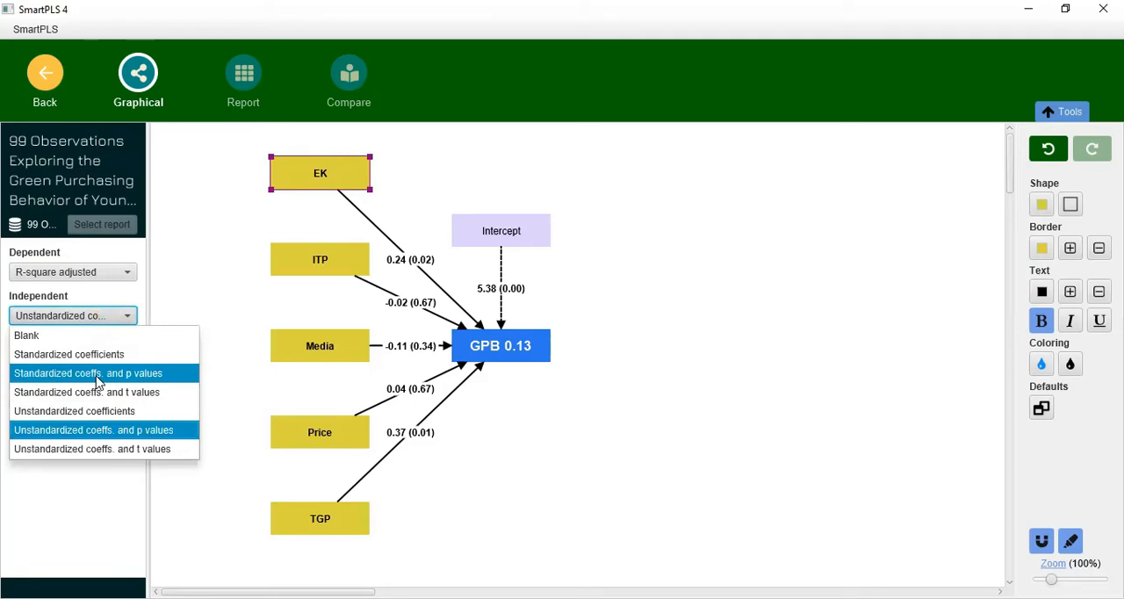
{"action": "left_click", "coordinate": [64, 403]}
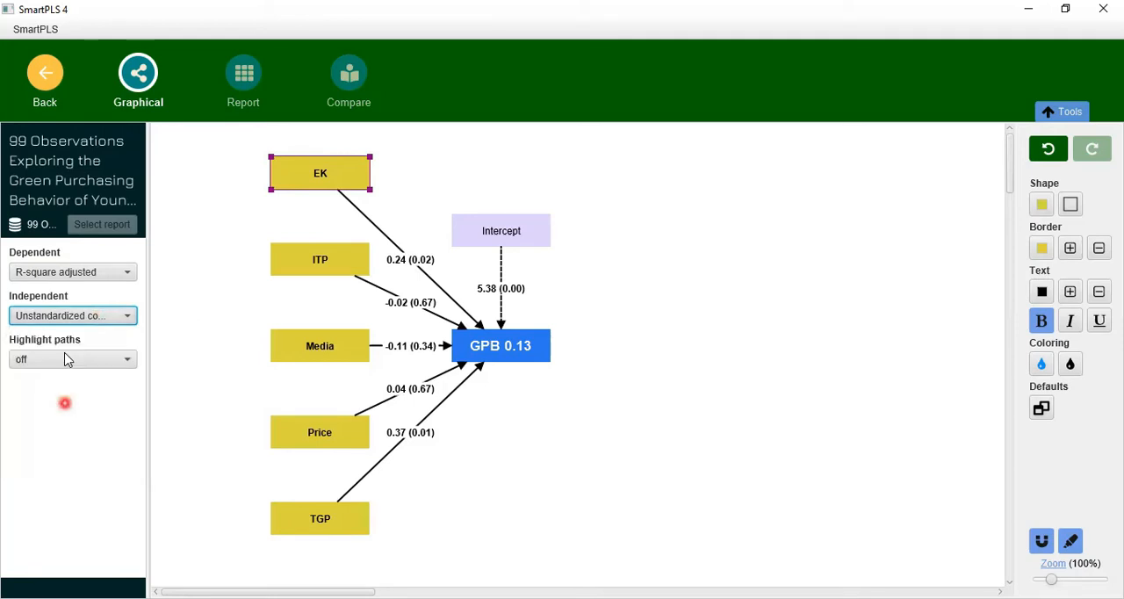
- Try highlighting the model's paths by relative values and by absolute values, and set path highlighting back to off
{"action": "left_click", "coordinate": [64, 353]}
{"action": "left_click", "coordinate": [68, 367]}
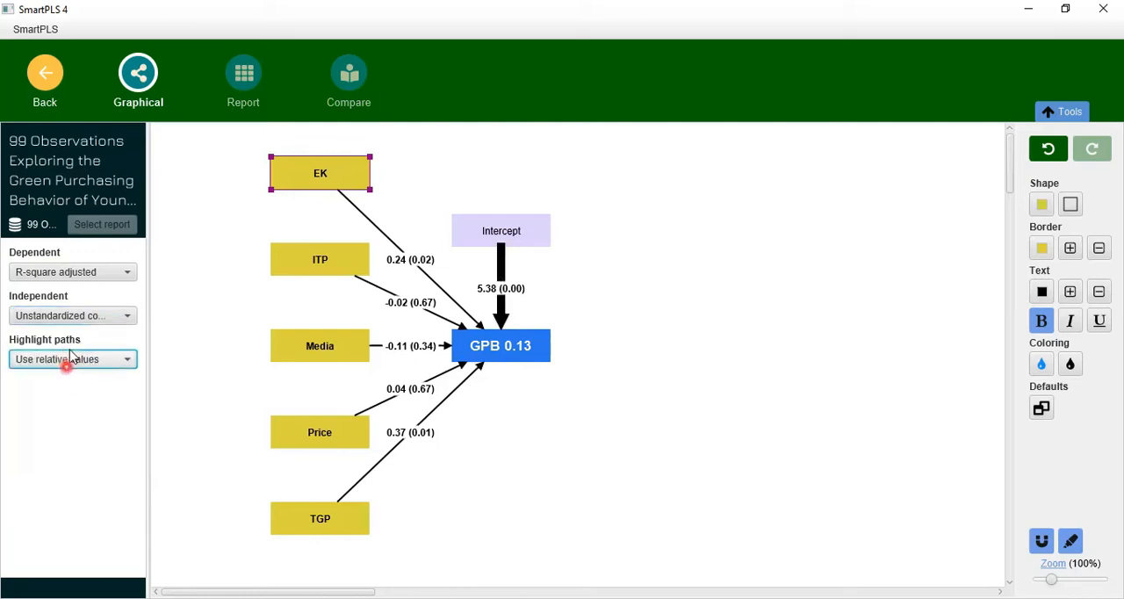
{"action": "left_click", "coordinate": [70, 349]}
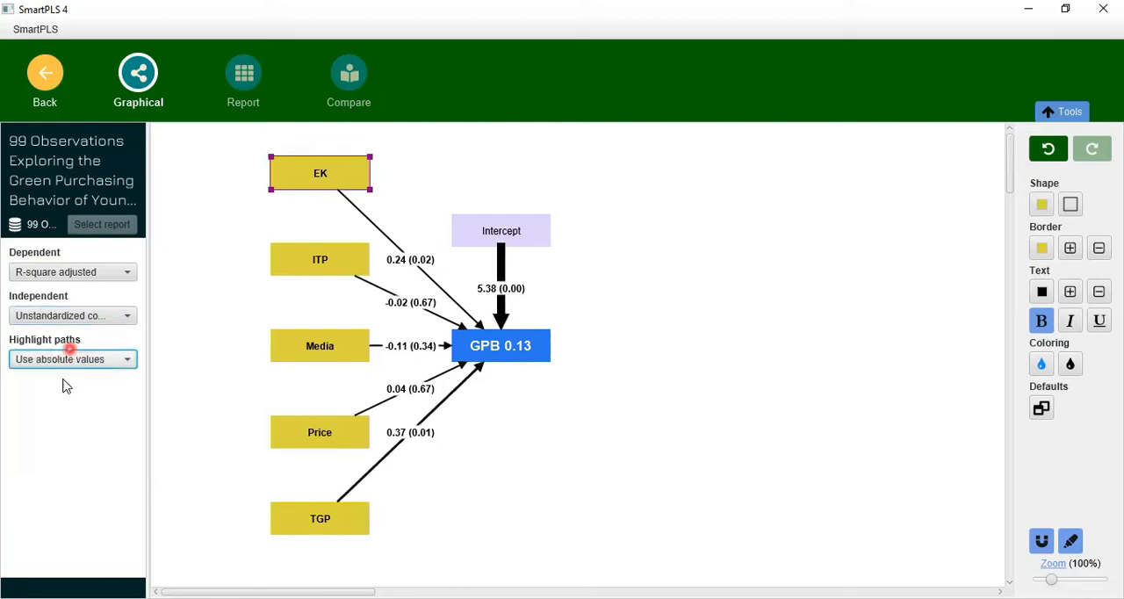
{"action": "left_click", "coordinate": [63, 381]}
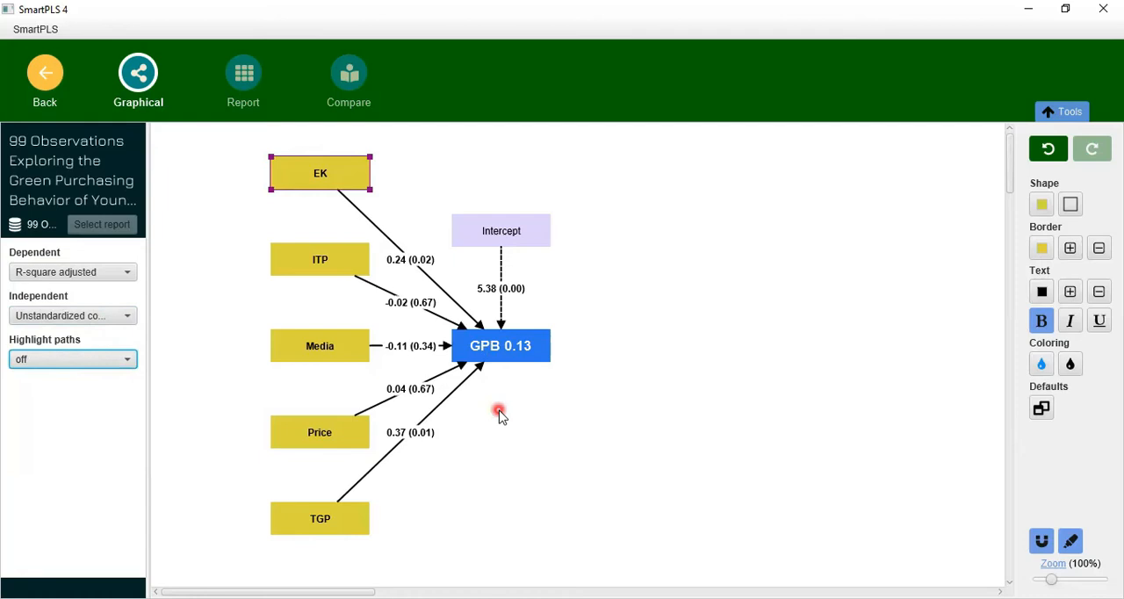
- Switch to the browser's Investopedia article on the Durbin Watson statistic and look over the site's header
{"action": "key", "text": "alt+Tab"}
{"action": "left_click", "coordinate": [164, 257]}
{"action": "left_click", "coordinate": [553, 288]}
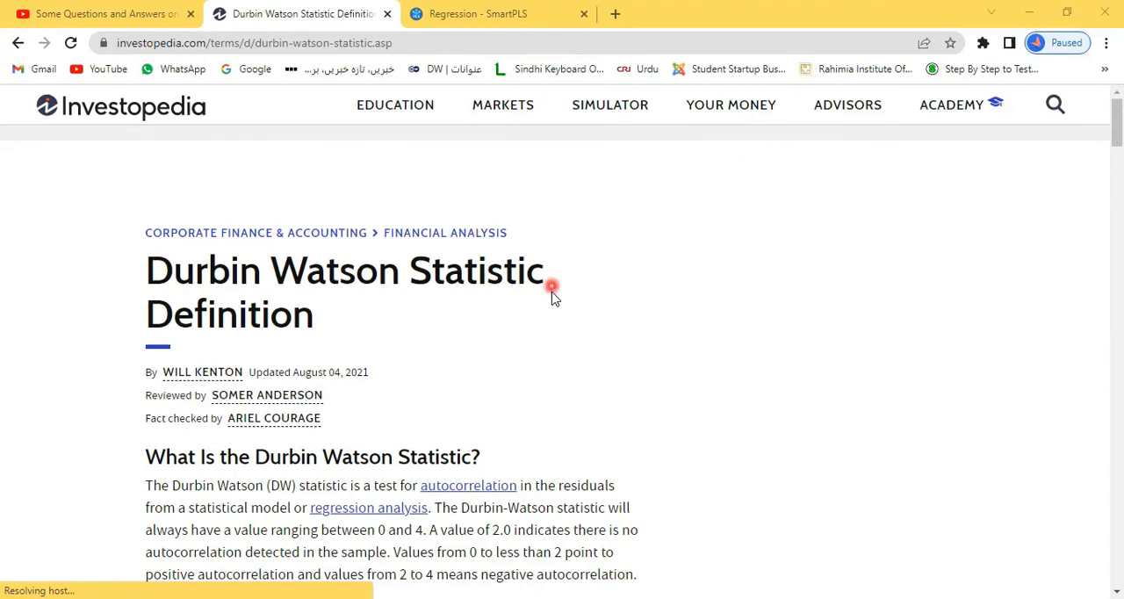
{"action": "left_click", "coordinate": [540, 309]}
{"action": "left_click_drag", "start_coordinate": [24, 89], "coordinate": [236, 128]}
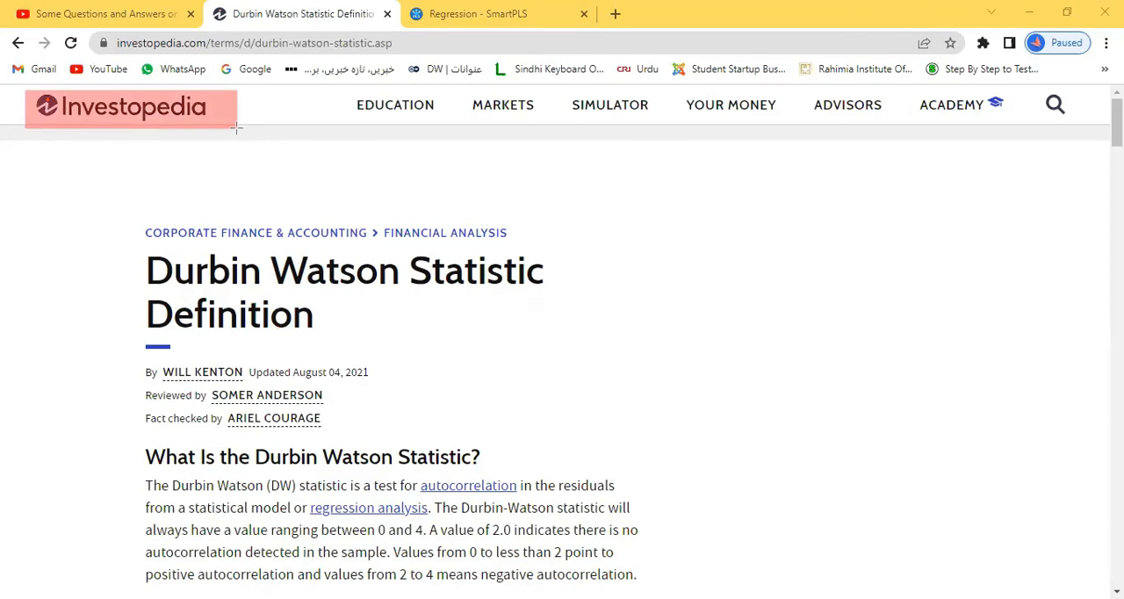
{"action": "left_click_drag", "start_coordinate": [335, 92], "coordinate": [1007, 118]}
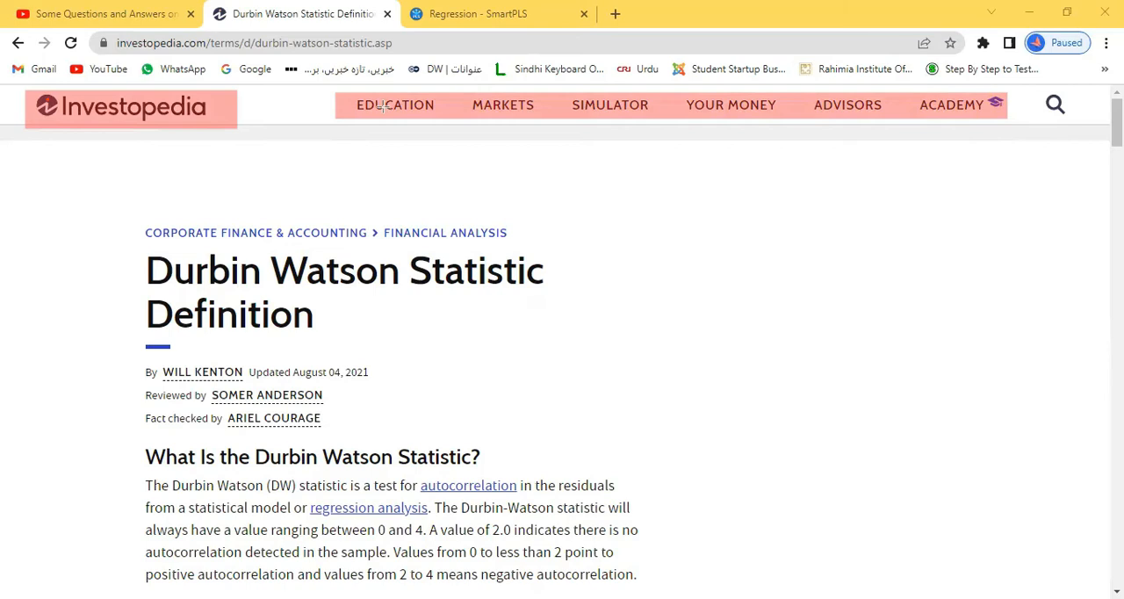
{"action": "left_click_drag", "start_coordinate": [339, 92], "coordinate": [442, 117]}
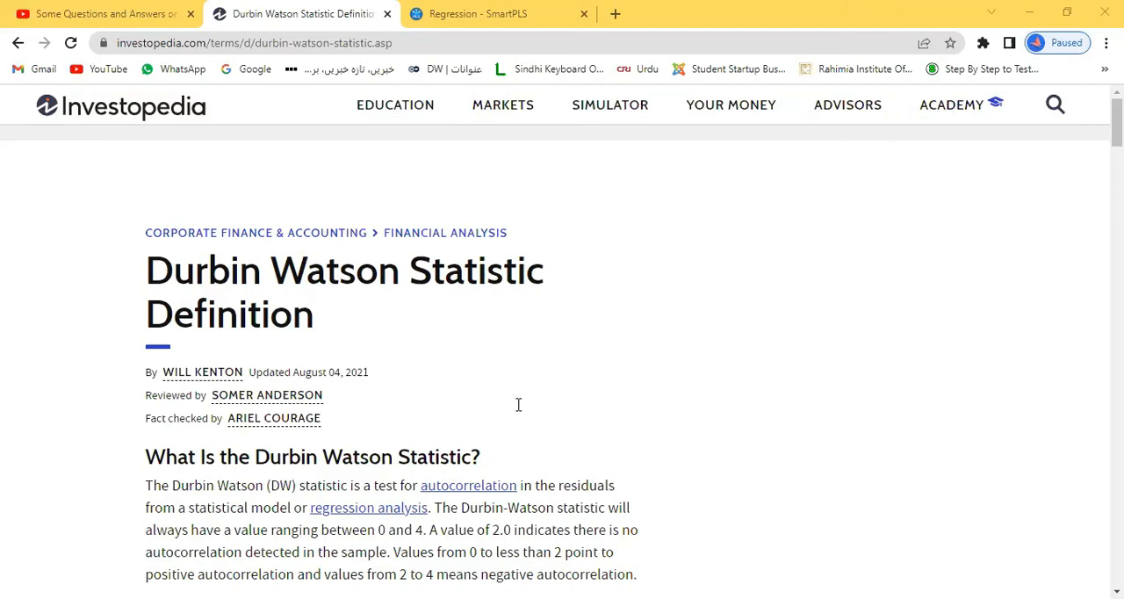
- Read the "What Is the Durbin Watson Statistic?" section for the statistic's value range and how its values relate to autocorrelation
{"action": "scroll", "coordinate": [517, 413], "scroll_direction": "down", "scroll_amount": 3}
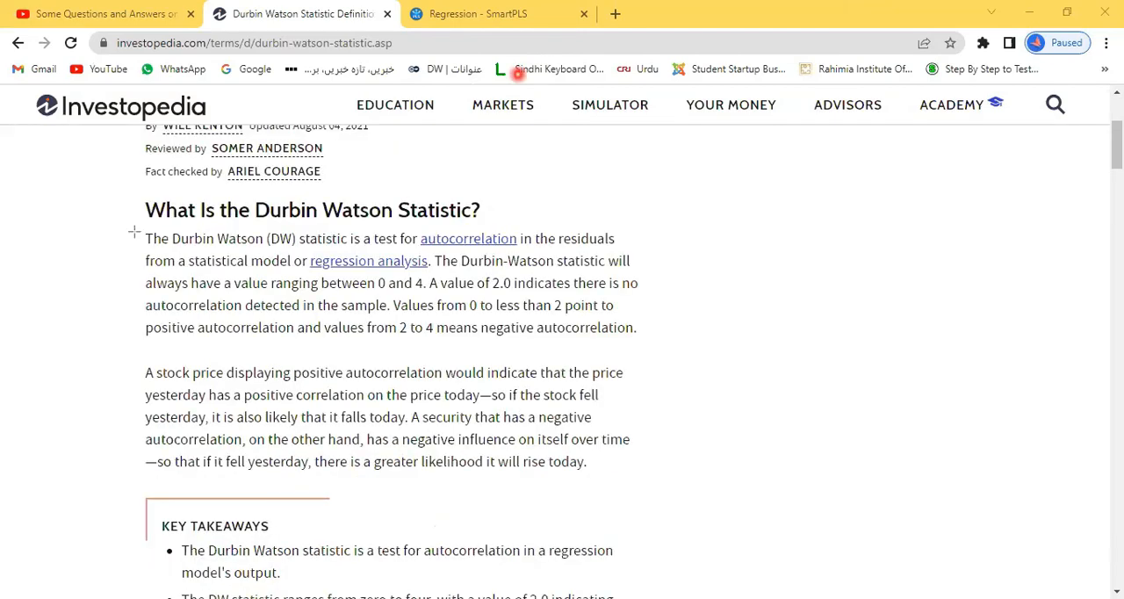
{"action": "left_click_drag", "start_coordinate": [134, 231], "coordinate": [644, 276]}
{"action": "left_click_drag", "start_coordinate": [306, 272], "coordinate": [431, 292]}
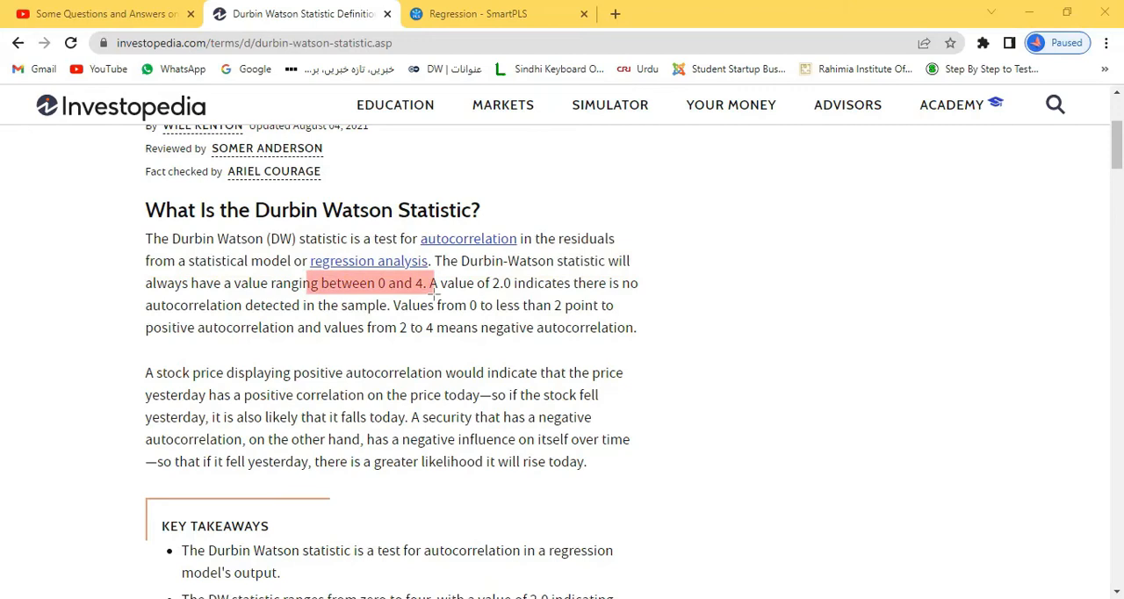
{"action": "left_click_drag", "start_coordinate": [421, 277], "coordinate": [642, 296]}
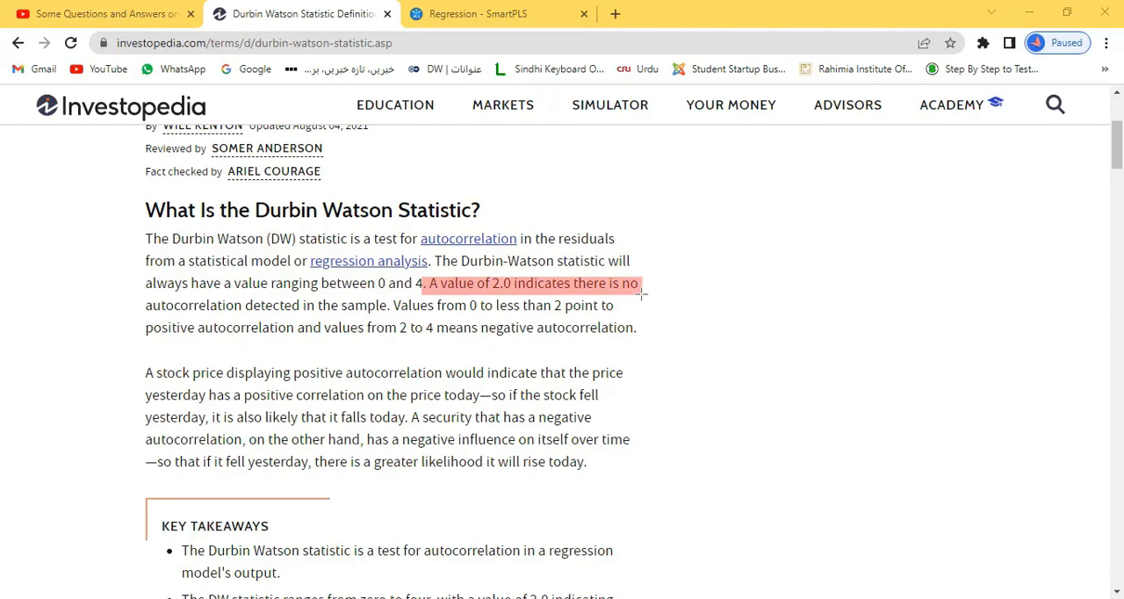
{"action": "left_click_drag", "start_coordinate": [141, 303], "coordinate": [641, 342]}
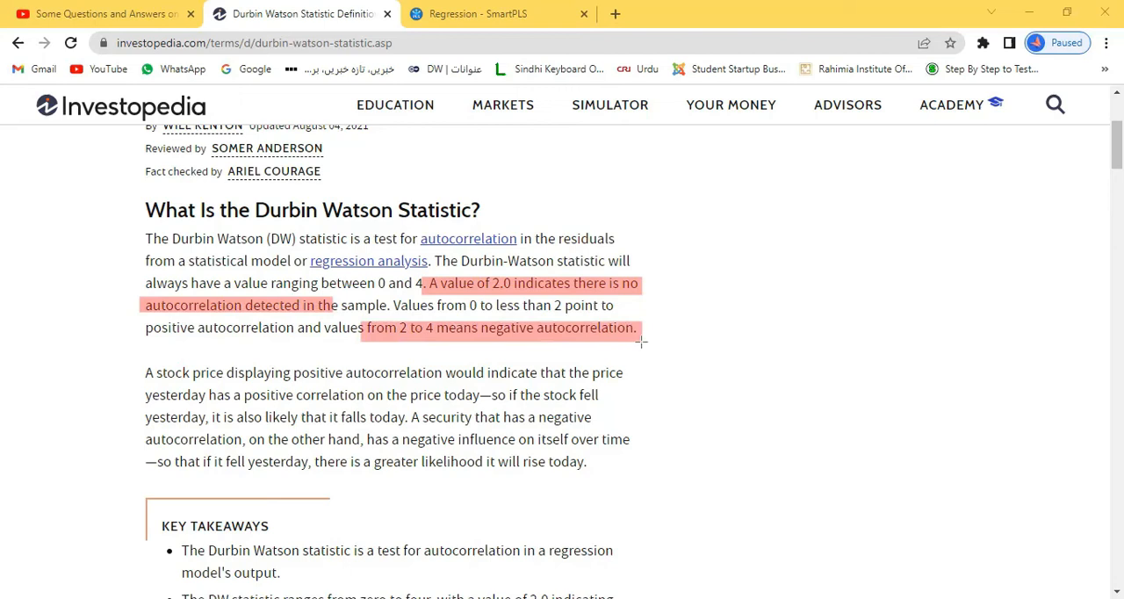
{"action": "key", "text": "ctrl+z"}
{"action": "key", "text": "ctrl+z"}
{"action": "key", "text": "ctrl+z"}
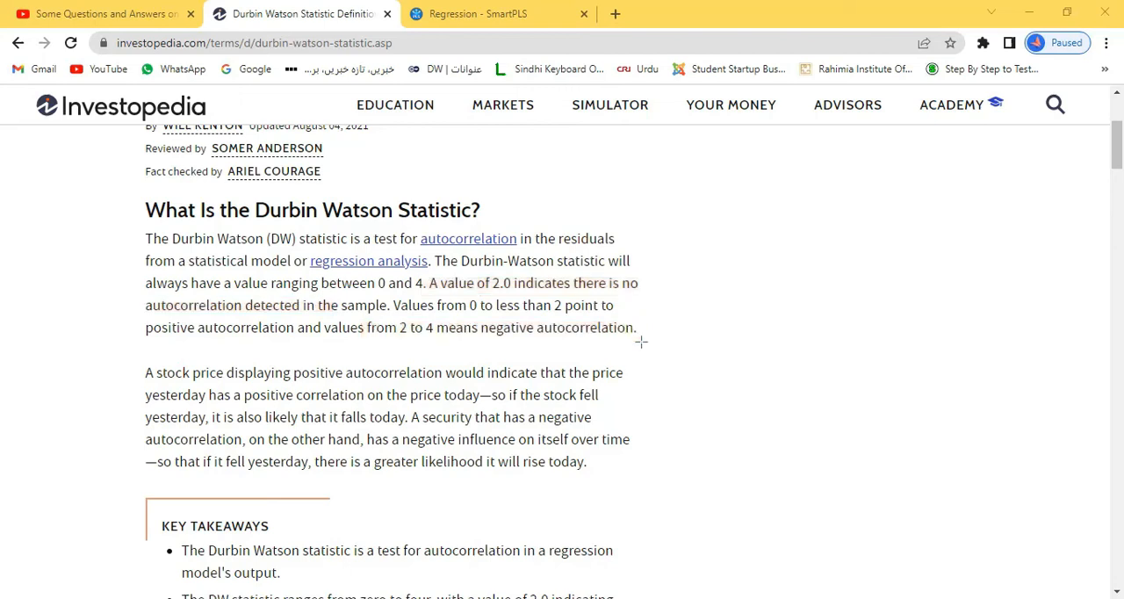
{"action": "left_click_drag", "start_coordinate": [536, 299], "coordinate": [594, 321]}
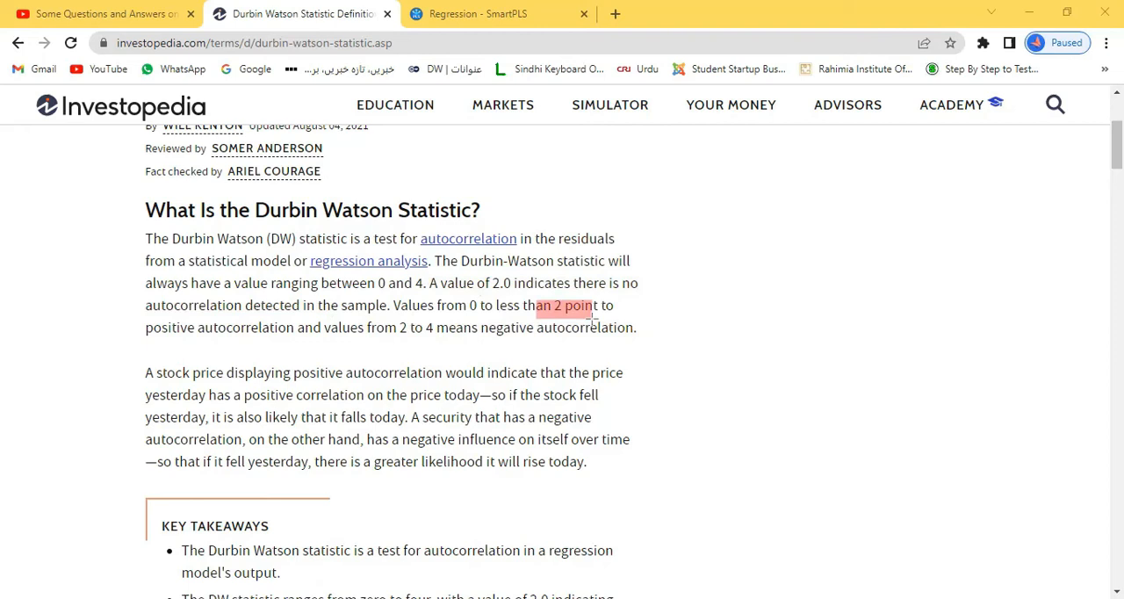
{"action": "left_click", "coordinate": [594, 318]}
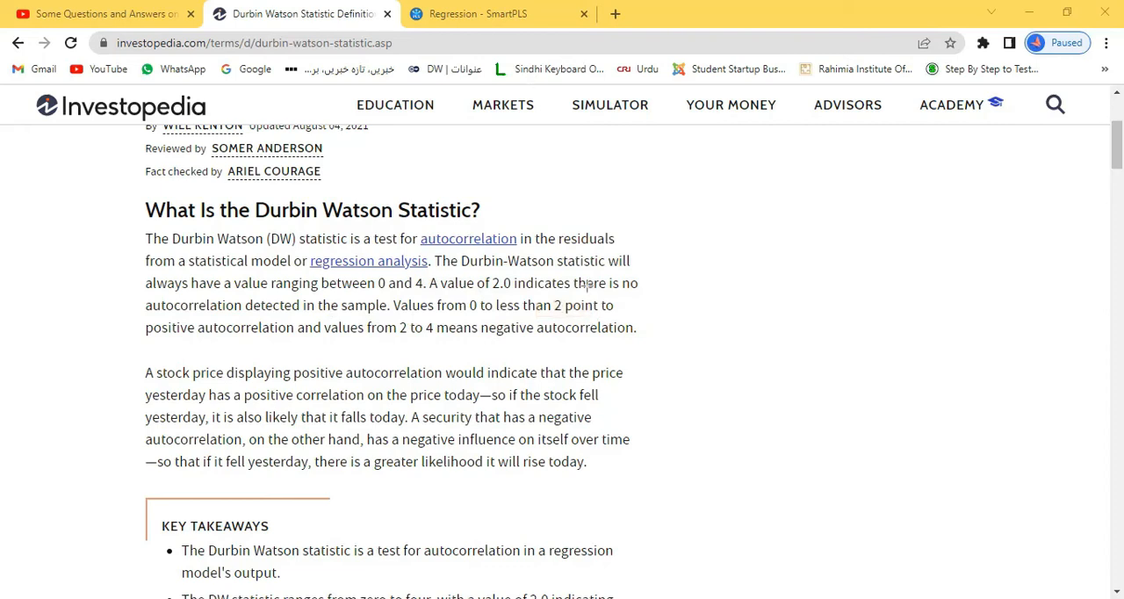
- Skim the article's key takeaways and the Special Considerations section on the rule of thumb for Durbin Watson values
{"action": "scroll", "coordinate": [642, 326], "scroll_direction": "down", "scroll_amount": 5}
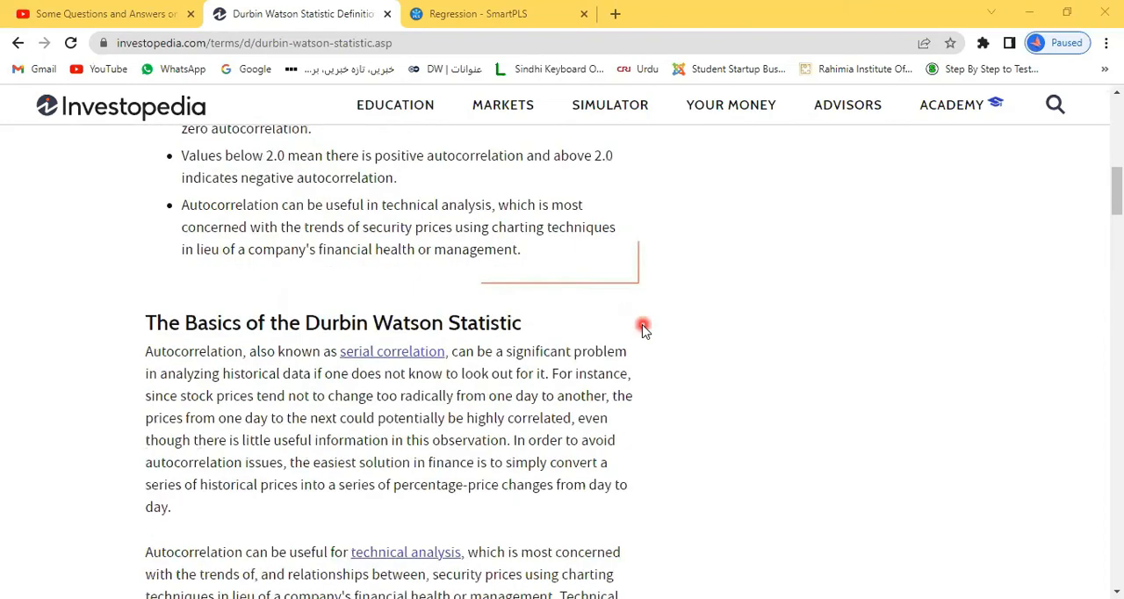
{"action": "scroll", "coordinate": [642, 326], "scroll_direction": "up", "scroll_amount": 3}
{"action": "scroll", "coordinate": [403, 359], "scroll_direction": "down", "scroll_amount": 3}
{"action": "scroll", "coordinate": [436, 430], "scroll_direction": "down", "scroll_amount": 12}
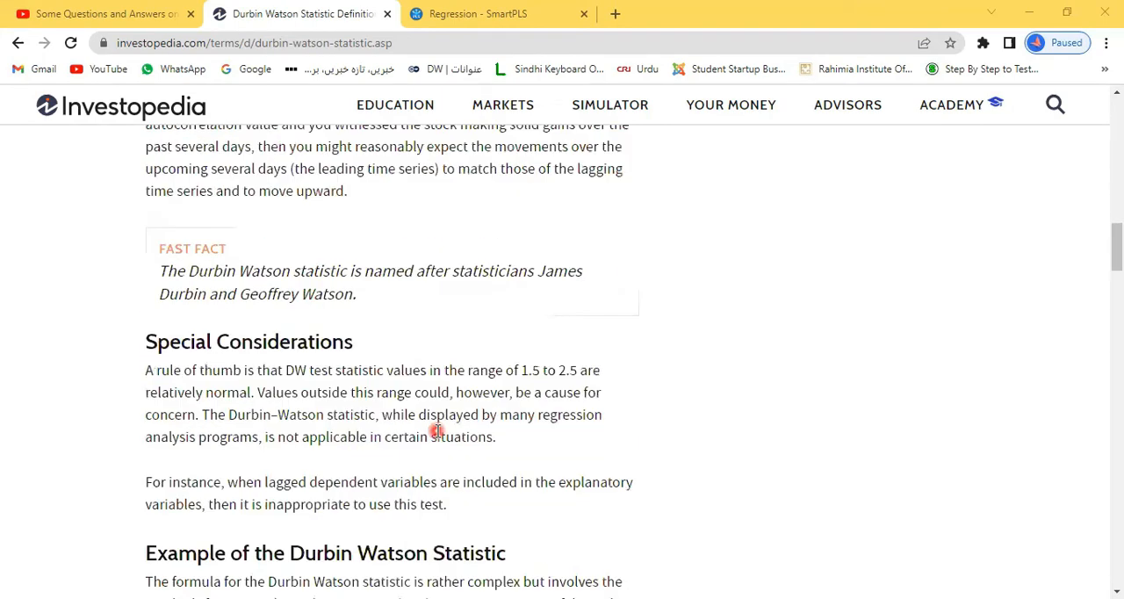
{"action": "scroll", "coordinate": [436, 431], "scroll_direction": "up", "scroll_amount": 1}
{"action": "scroll", "coordinate": [436, 430], "scroll_direction": "up", "scroll_amount": 15}
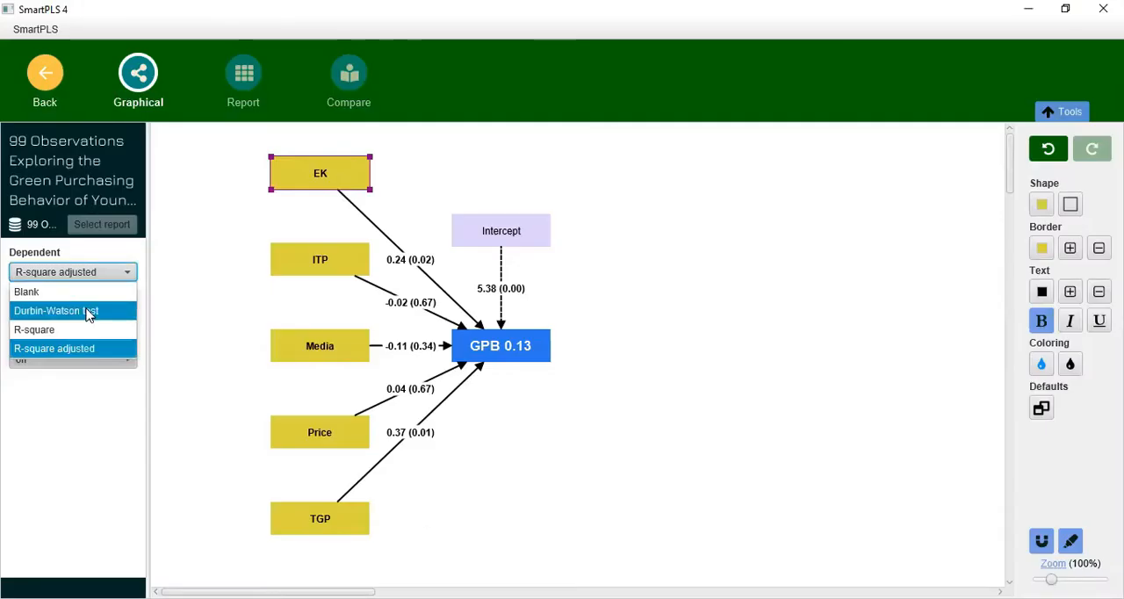
- Return to SmartPLS 4, display the Durbin-Watson test for the dependent variable and open the results report
{"action": "left_click", "coordinate": [87, 312]}
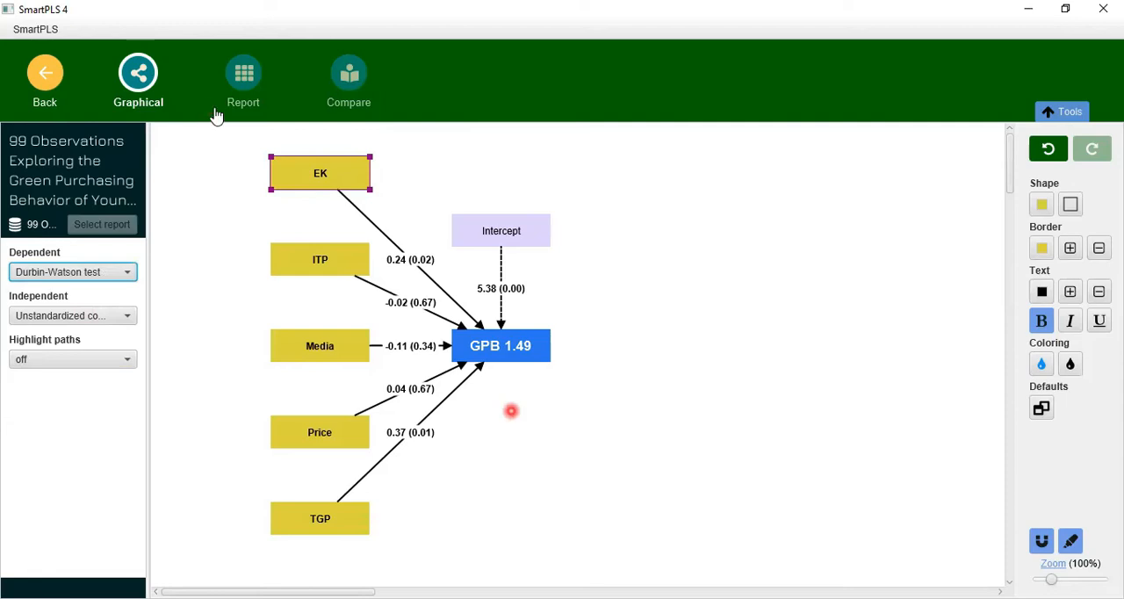
{"action": "left_click", "coordinate": [239, 86]}
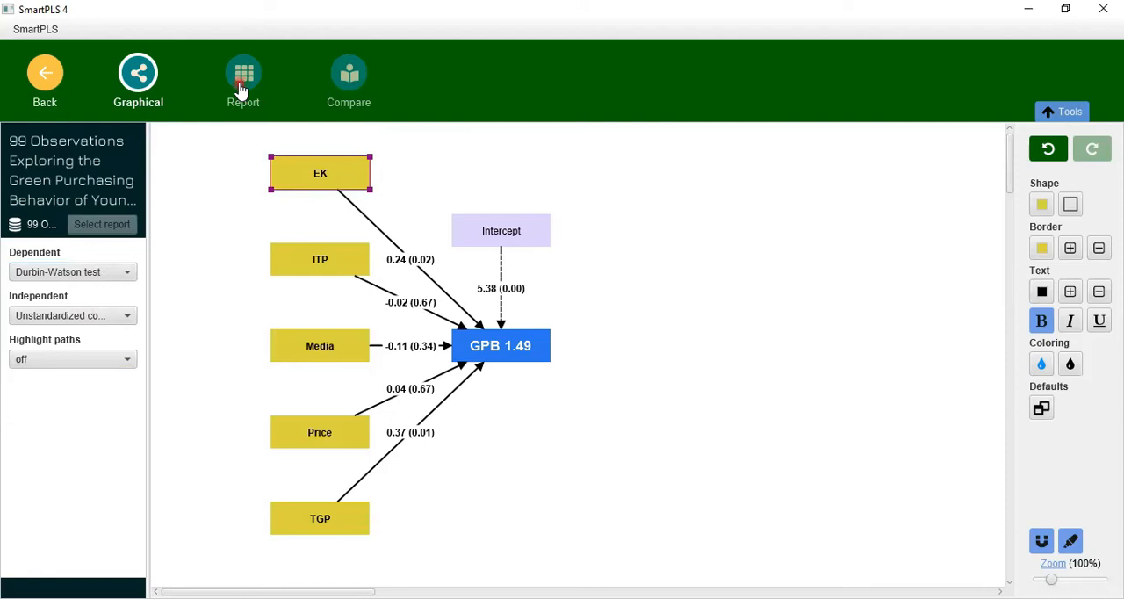
{"action": "left_click", "coordinate": [239, 85]}
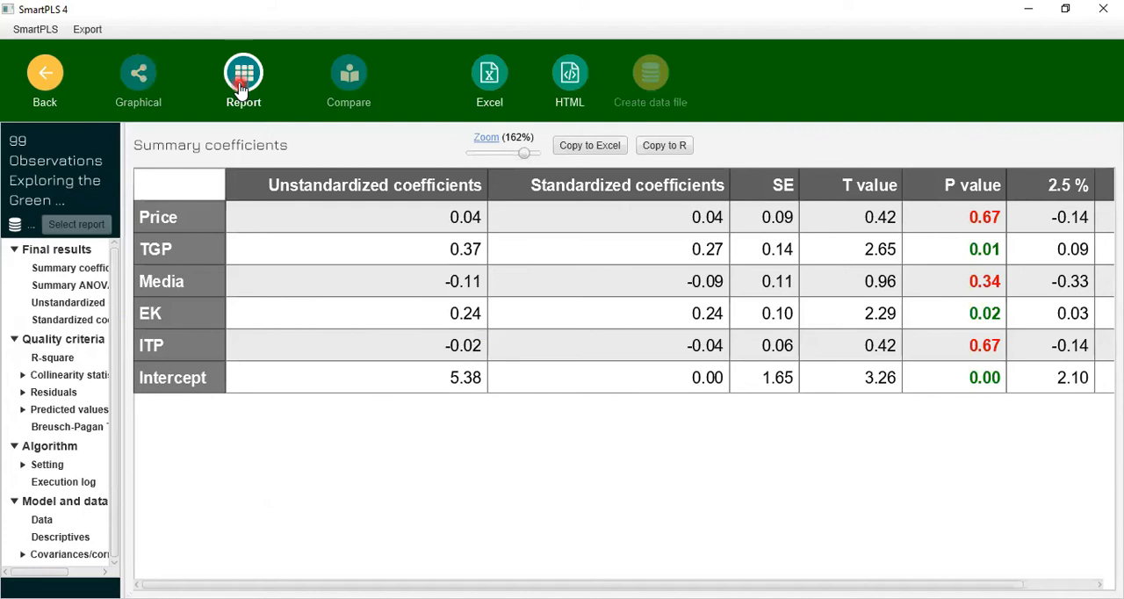
- Examine the unstandardized coefficients, standardized coefficients and p values of the predictors in the Summary coefficients table
{"action": "left_click", "coordinate": [53, 252]}
{"action": "left_click", "coordinate": [256, 214]}
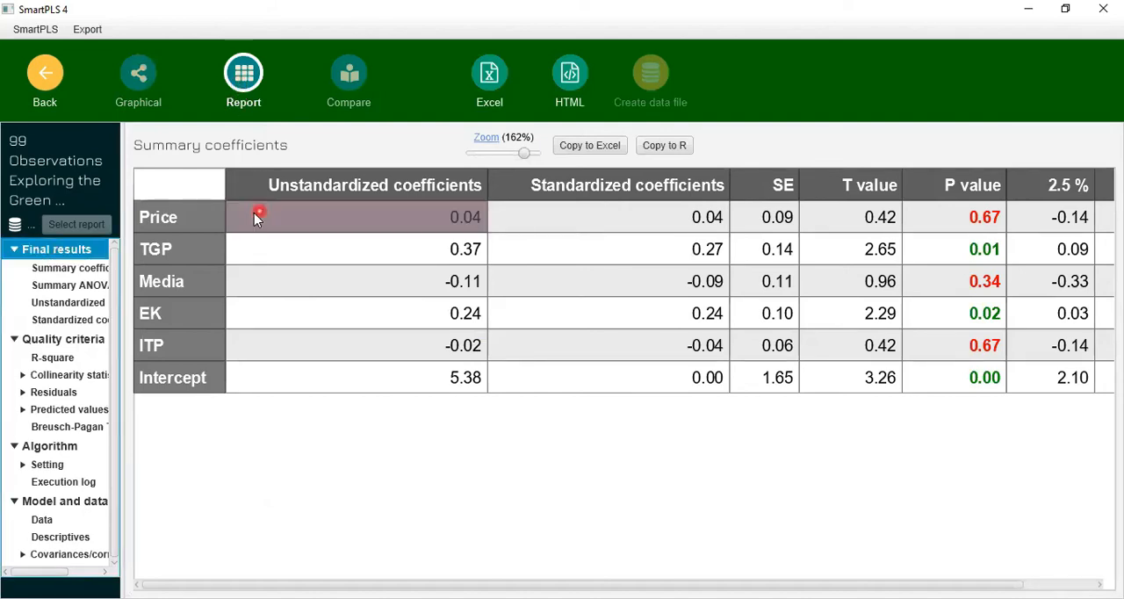
{"action": "left_click", "coordinate": [212, 212]}
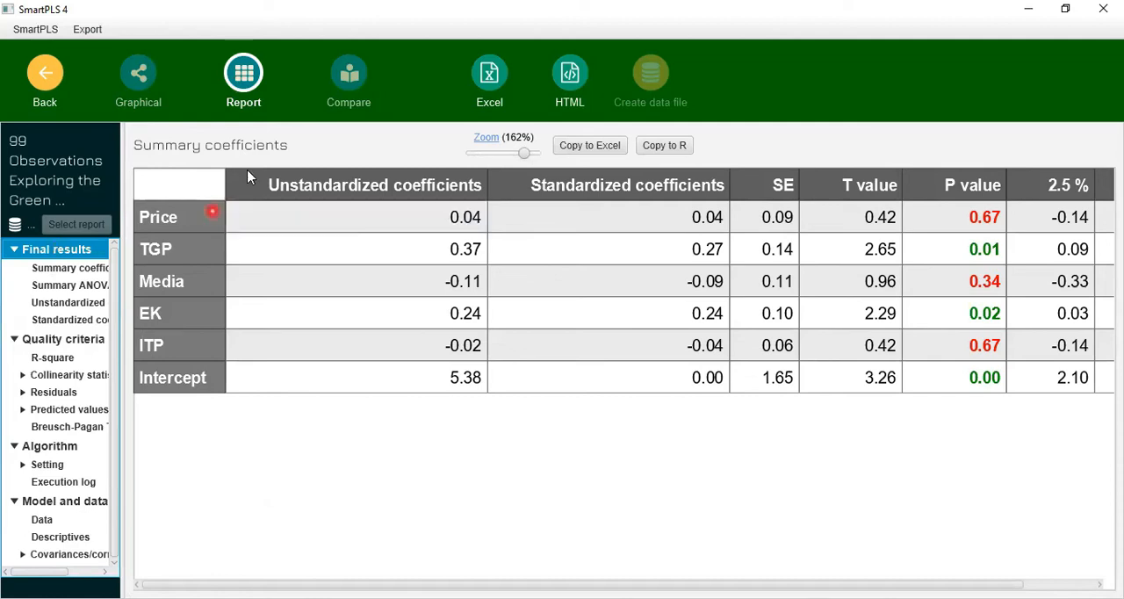
{"action": "left_click", "coordinate": [597, 203]}
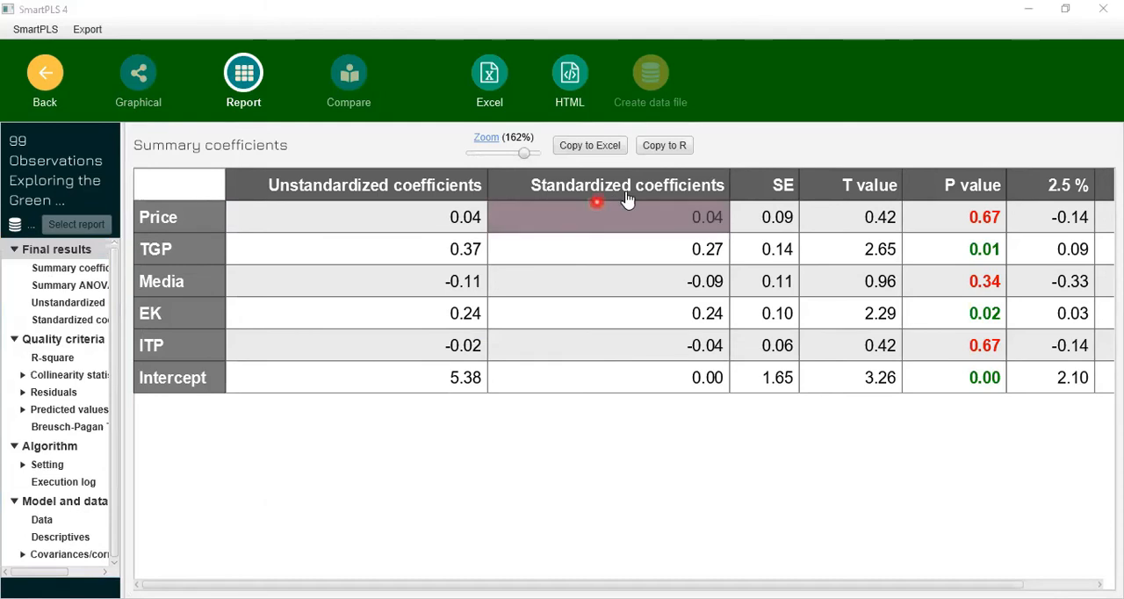
{"action": "left_click", "coordinate": [1014, 204]}
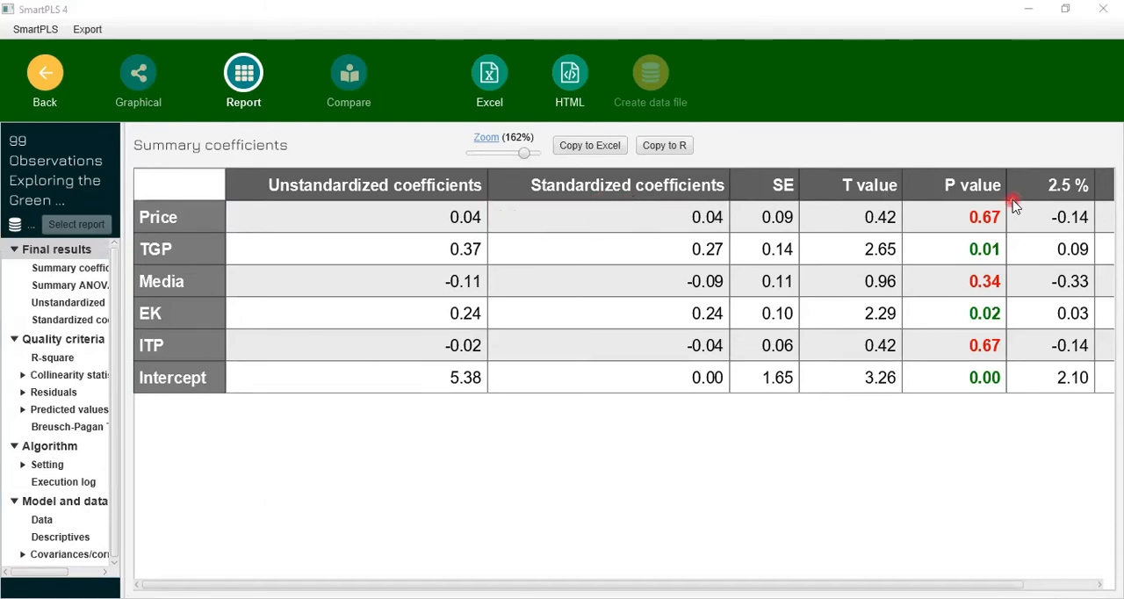
{"action": "left_click", "coordinate": [986, 224]}
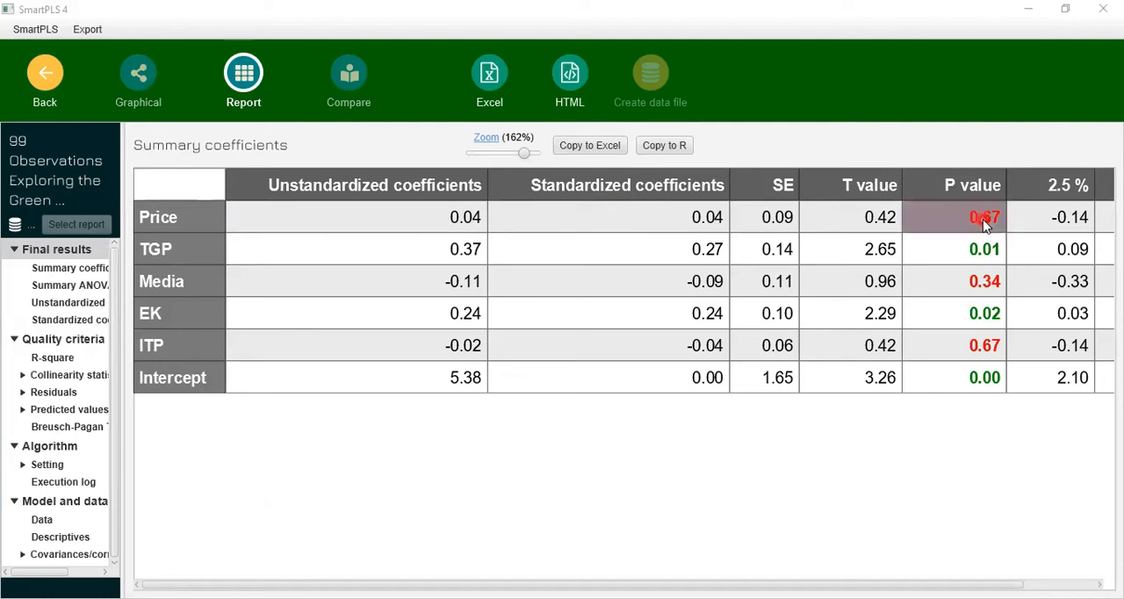
{"action": "left_click", "coordinate": [978, 249]}
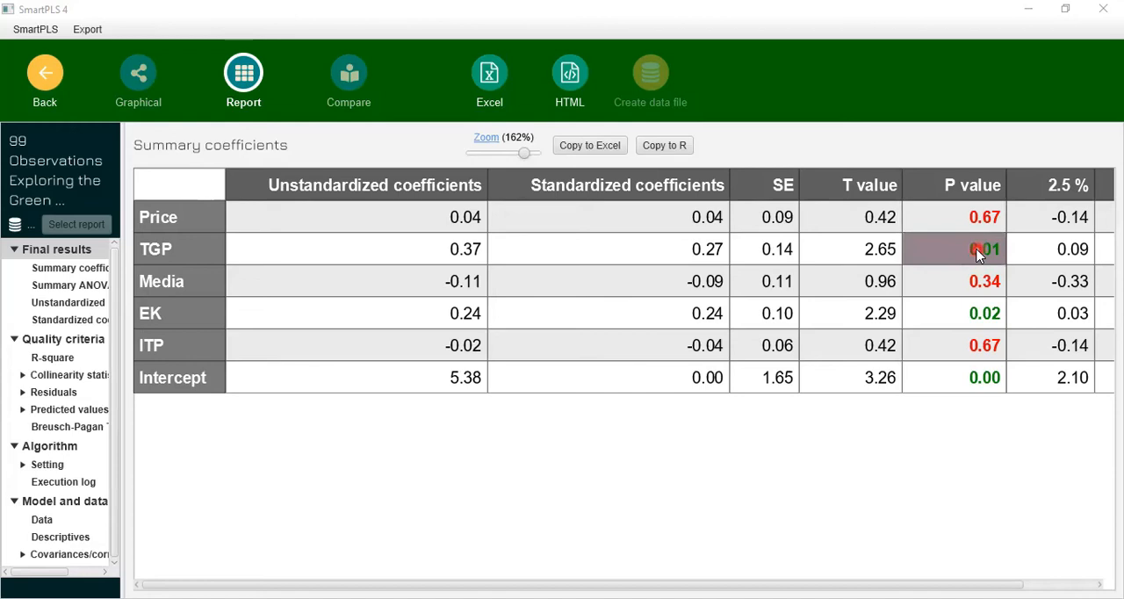
{"action": "left_click", "coordinate": [502, 434]}
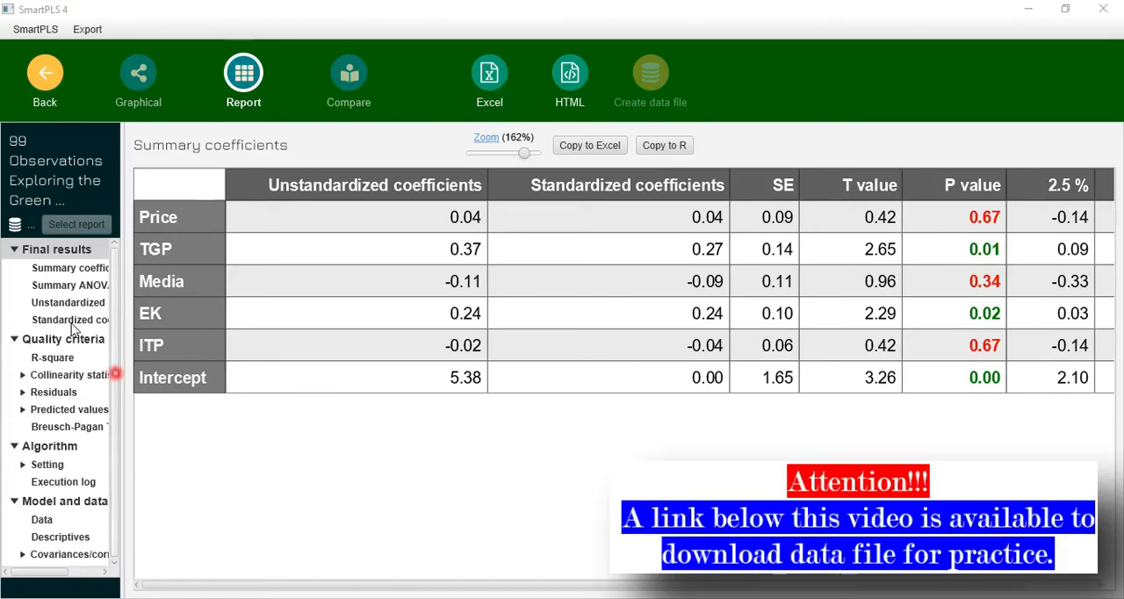
- Review the report's Summary ANOVA, unstandardized coefficients, standardized coefficients and R-square tables
{"action": "left_click", "coordinate": [50, 273]}
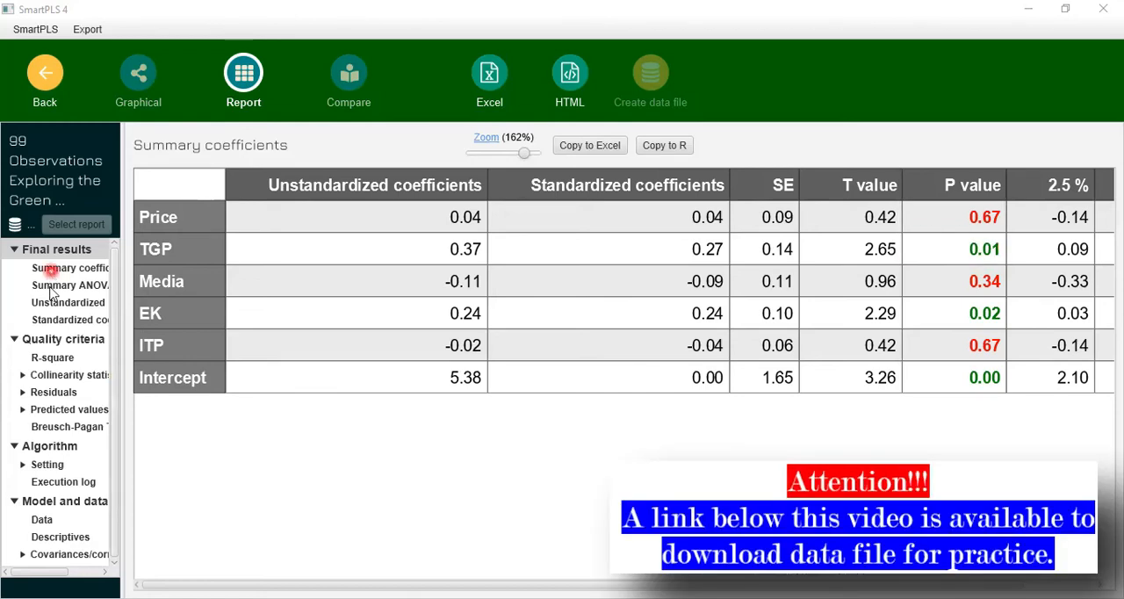
{"action": "left_click", "coordinate": [50, 287]}
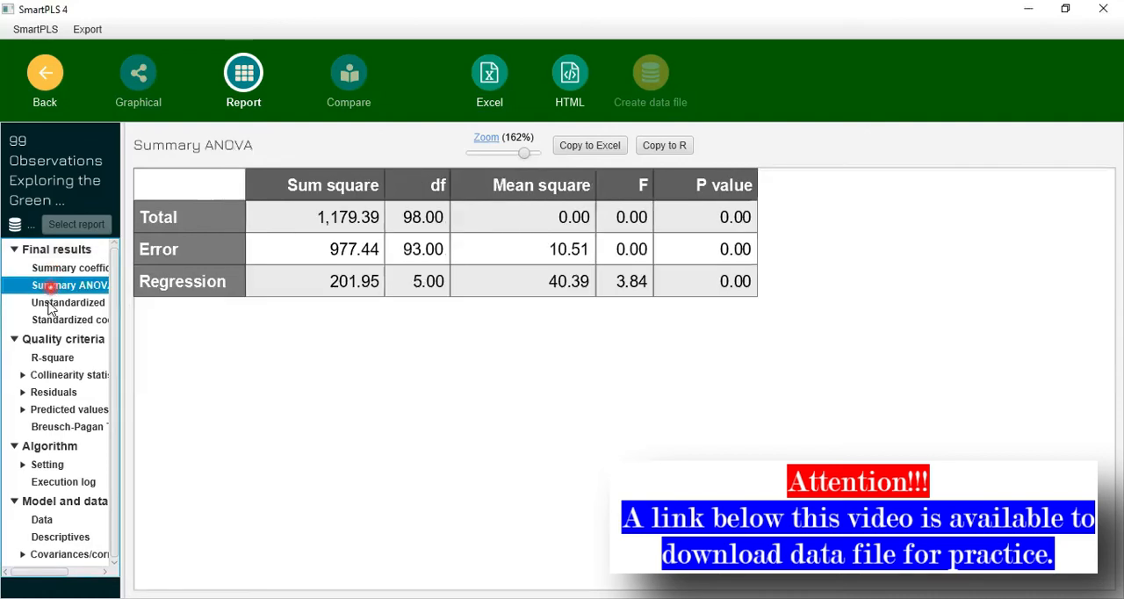
{"action": "left_click", "coordinate": [51, 303]}
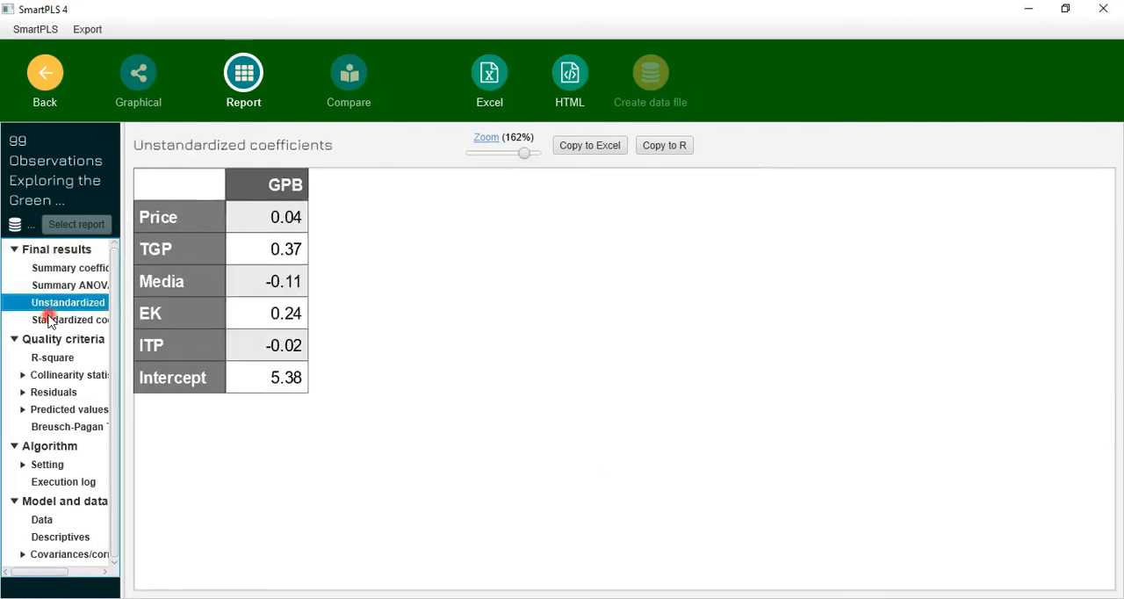
{"action": "left_click", "coordinate": [49, 320]}
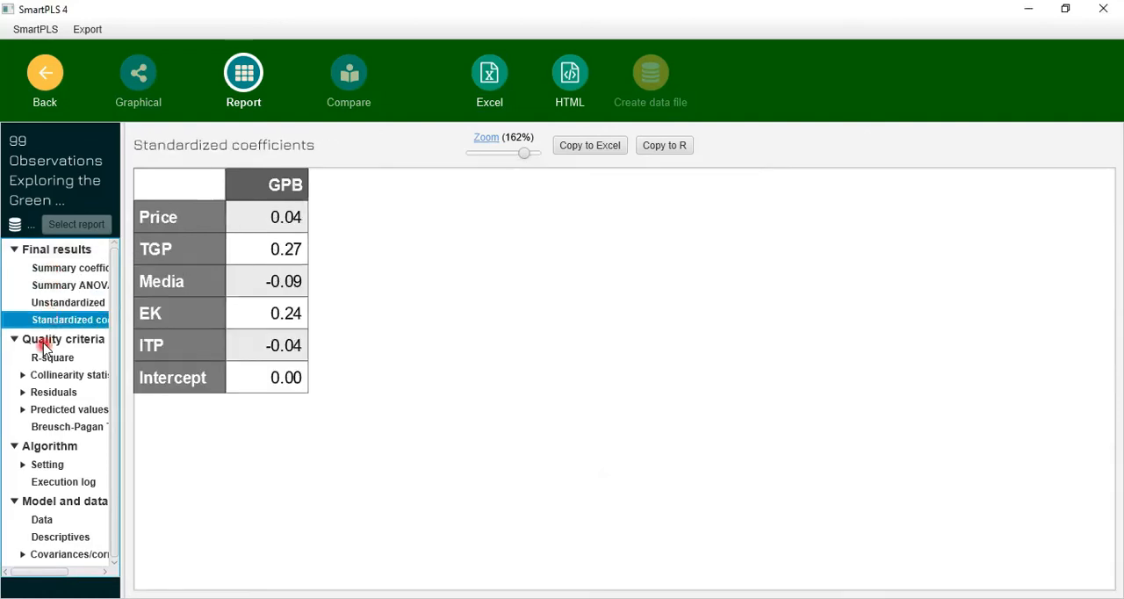
{"action": "left_click", "coordinate": [15, 253]}
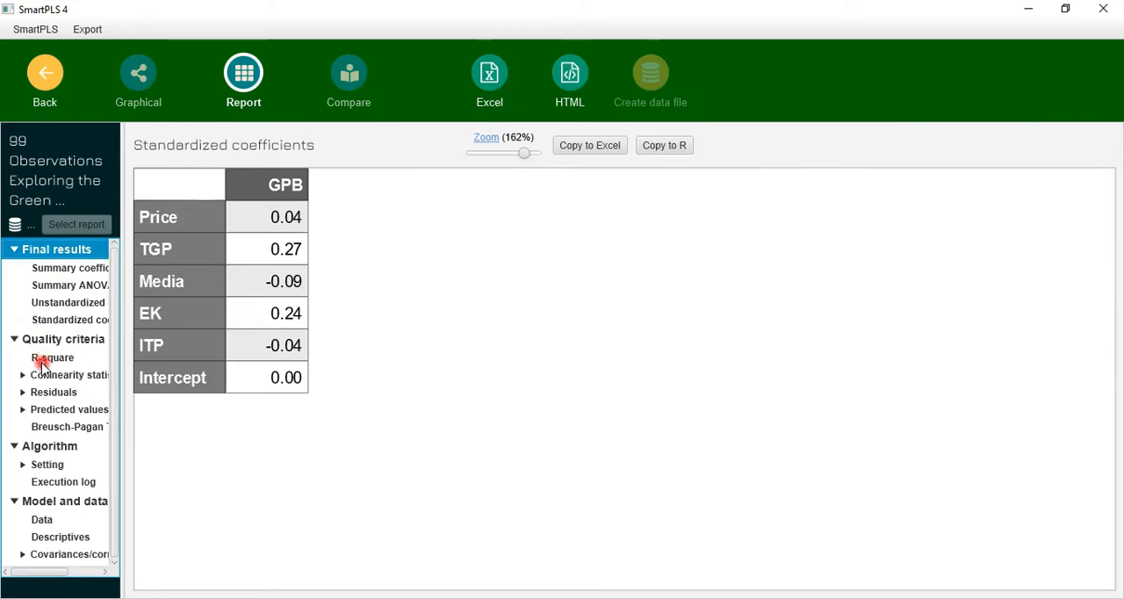
{"action": "left_click", "coordinate": [41, 360]}
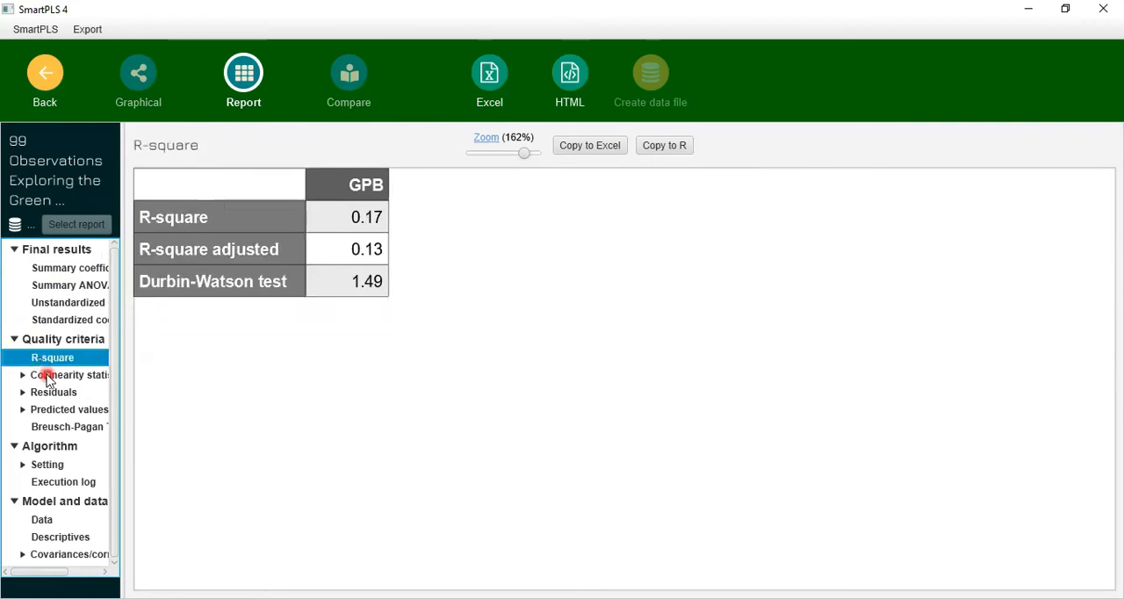
- Examine the collinearity statistics in the report, covering the predictors' VIF values and the condition index table
{"action": "left_click", "coordinate": [48, 376]}
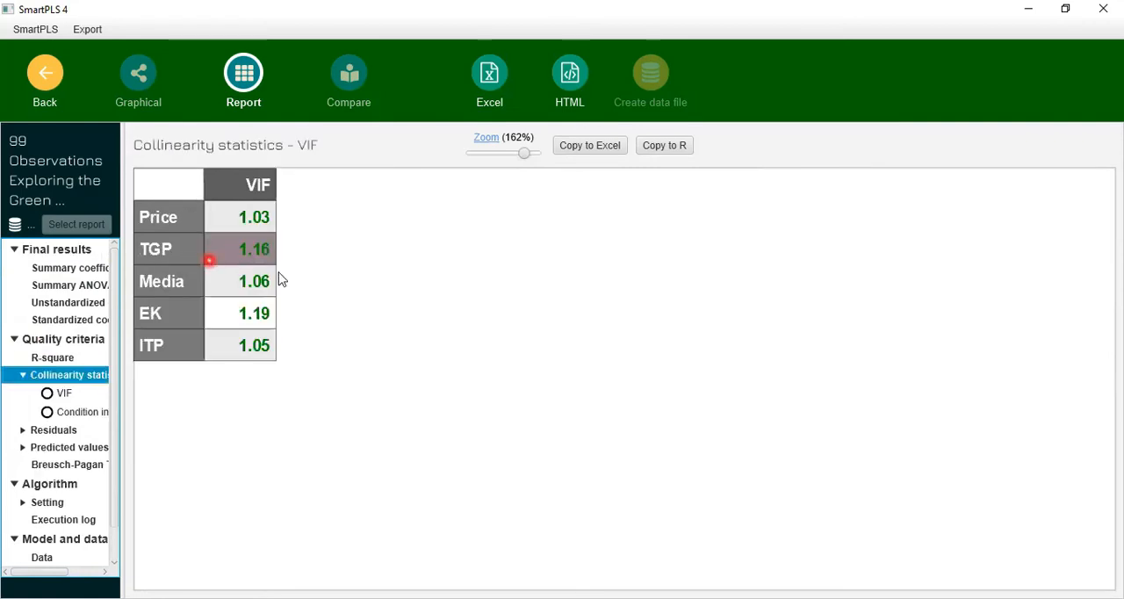
{"action": "left_click", "coordinate": [220, 345]}
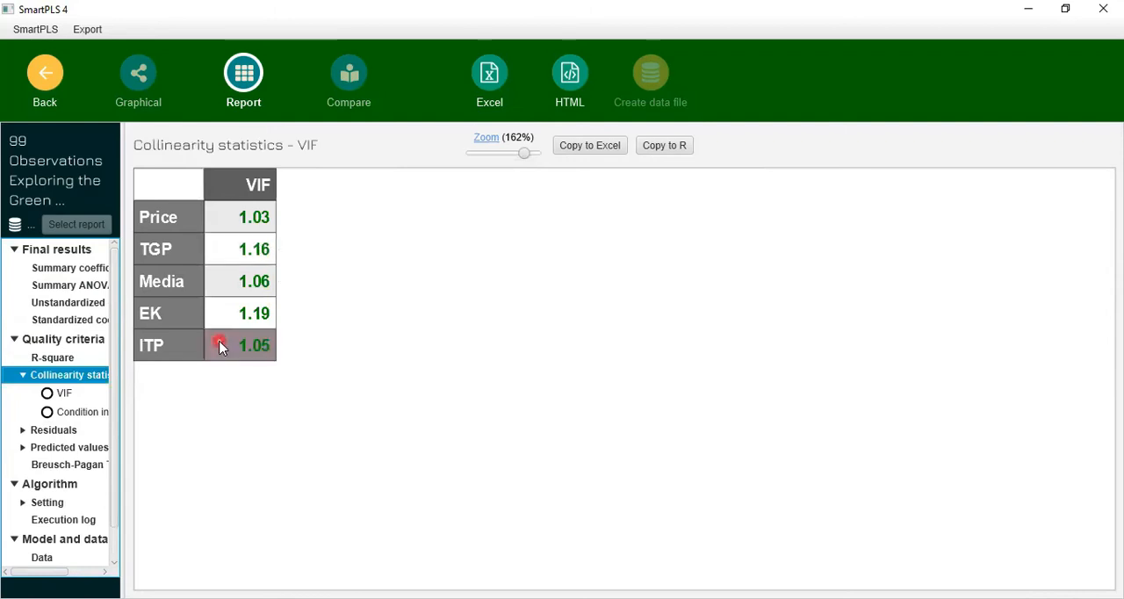
{"action": "left_click", "coordinate": [61, 394]}
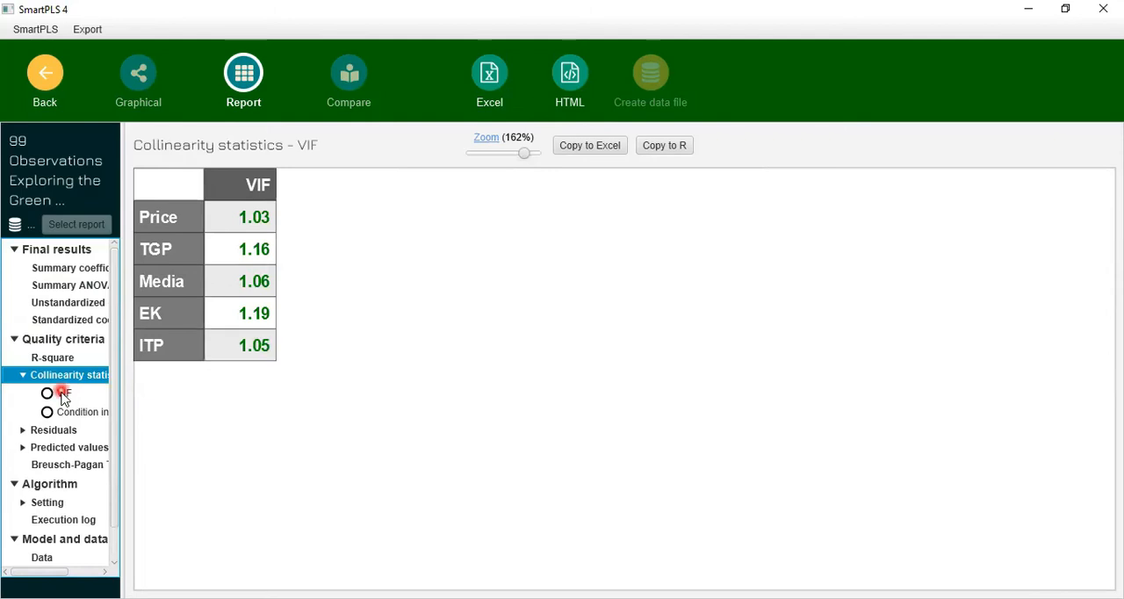
{"action": "left_click", "coordinate": [62, 413]}
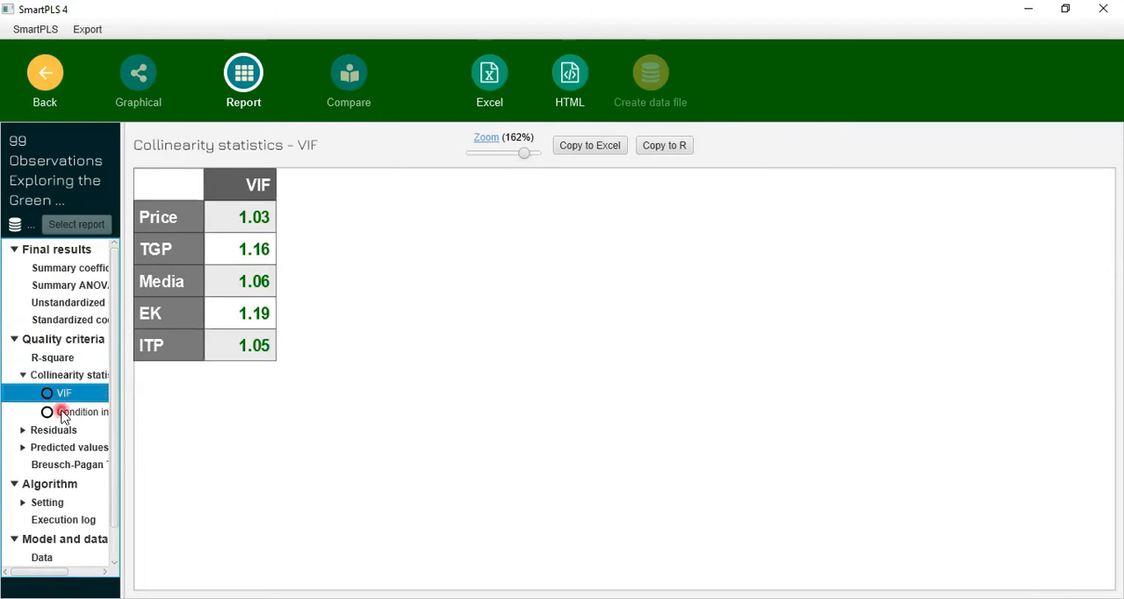
{"action": "left_click", "coordinate": [404, 255]}
{"action": "left_click", "coordinate": [415, 417]}
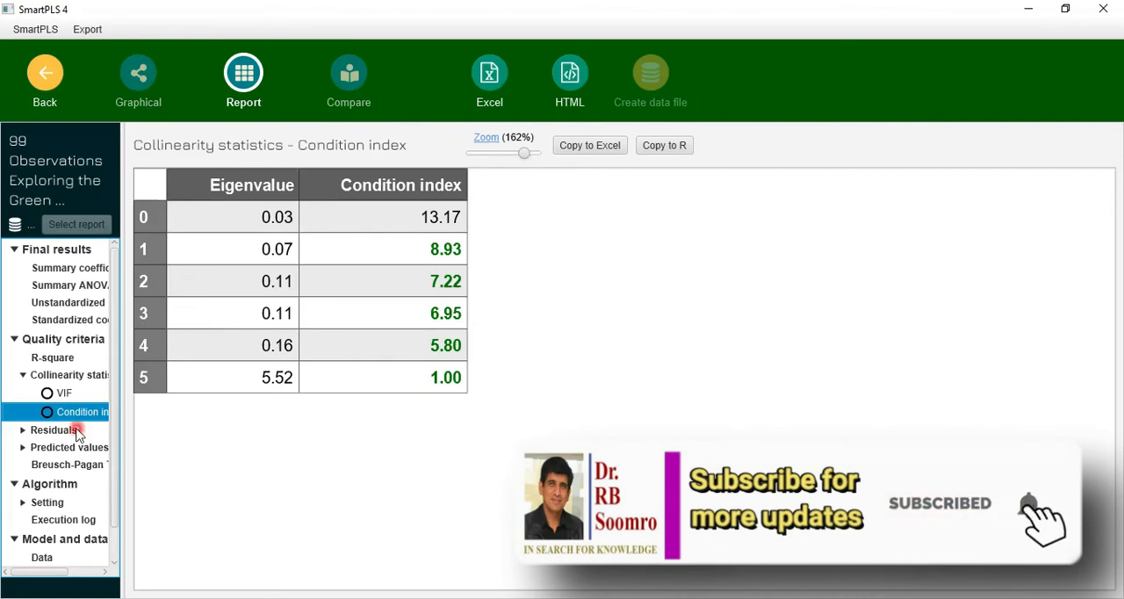
- Review the report's residuals results: residual values, descriptives, QQ plot and residual histogram for GPB
{"action": "left_click", "coordinate": [13, 343]}
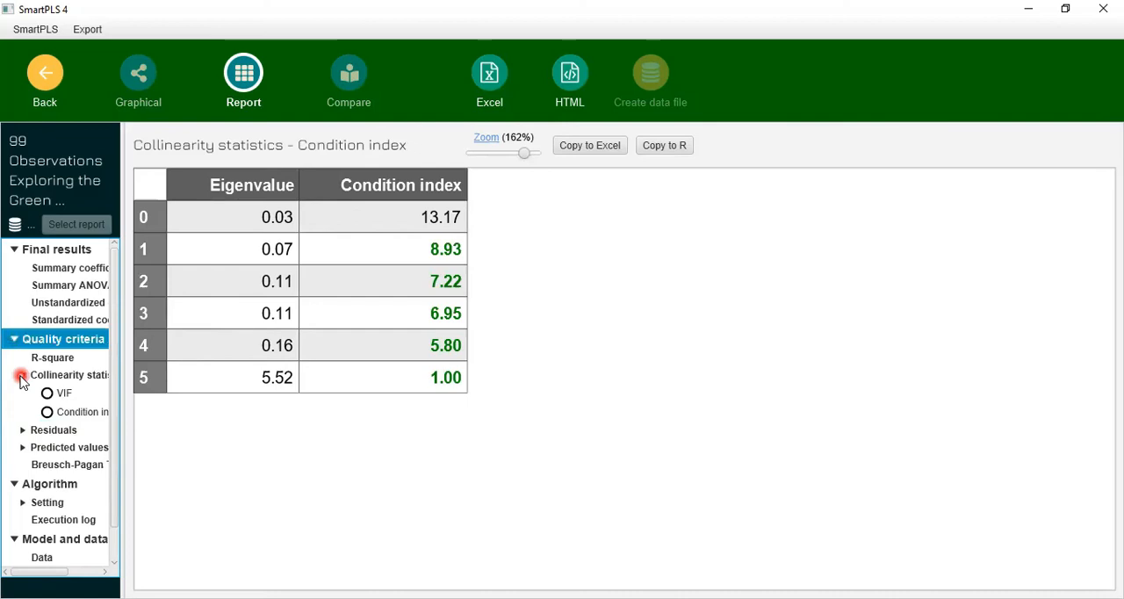
{"action": "left_click", "coordinate": [21, 377]}
{"action": "left_click", "coordinate": [21, 393]}
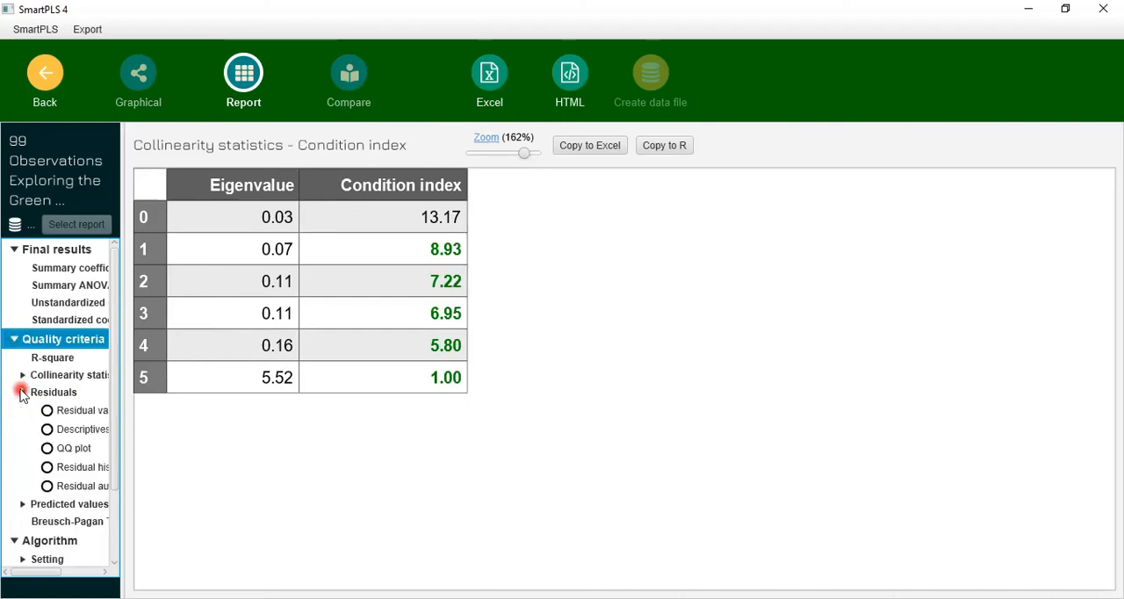
{"action": "left_click", "coordinate": [62, 411]}
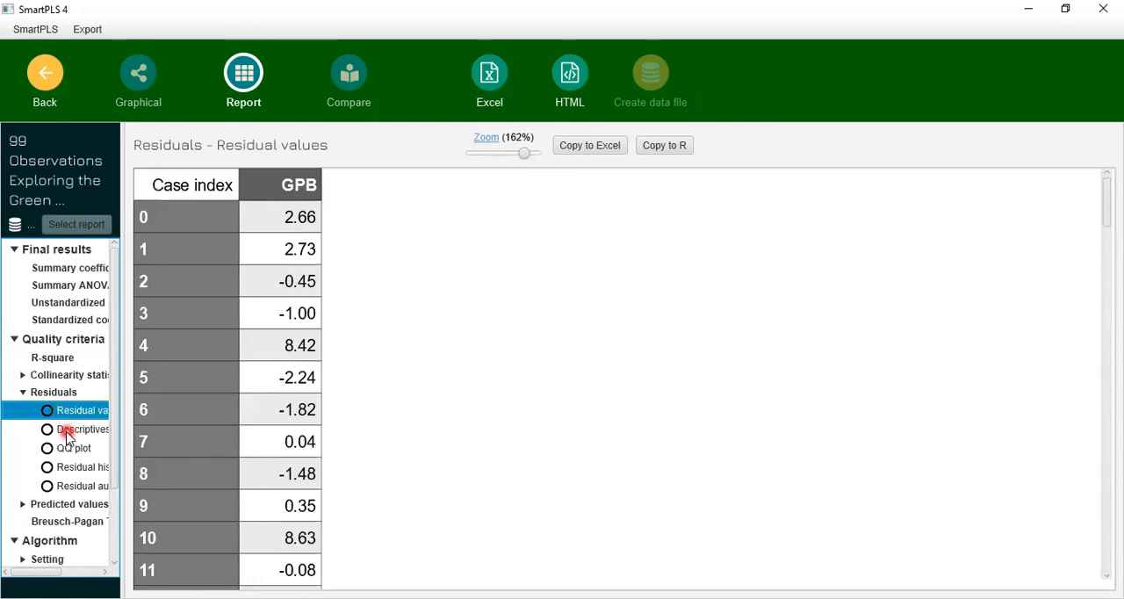
{"action": "left_click", "coordinate": [70, 430]}
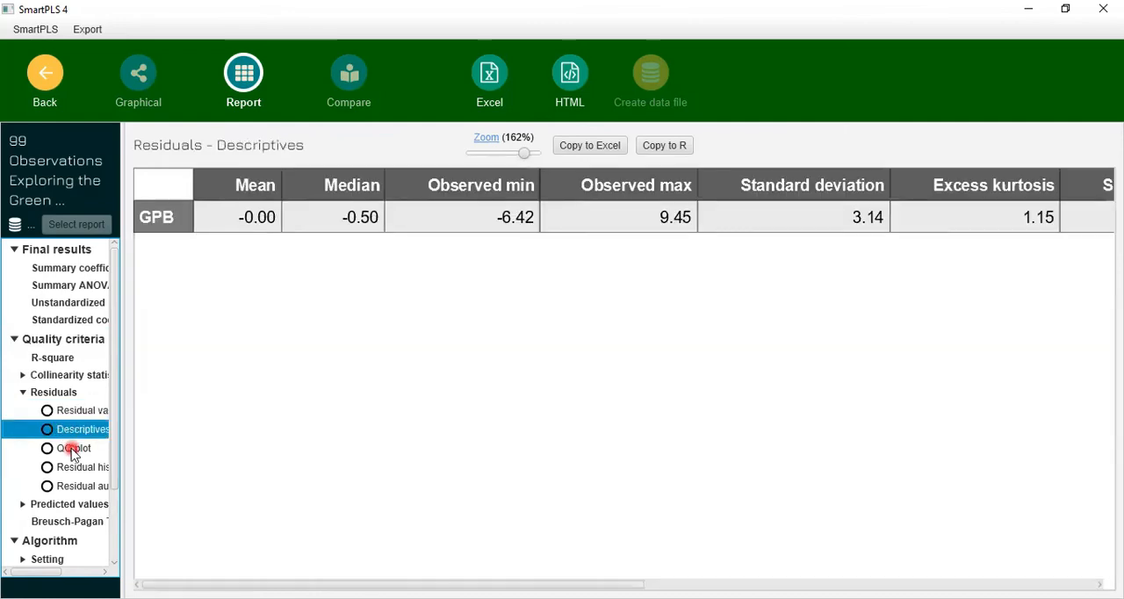
{"action": "left_click", "coordinate": [72, 450]}
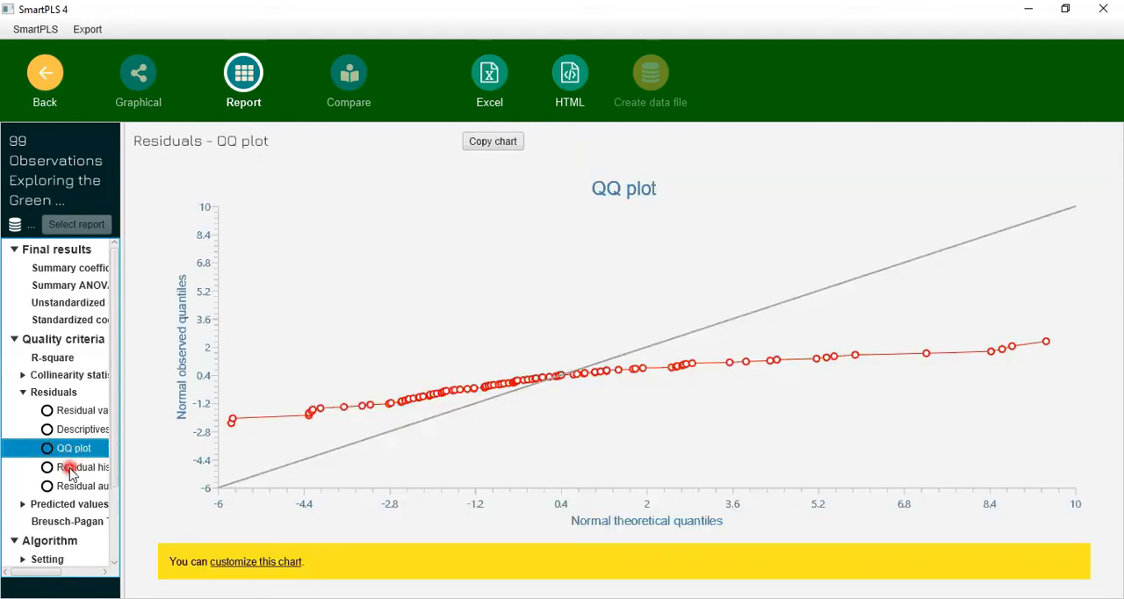
{"action": "left_click", "coordinate": [72, 470]}
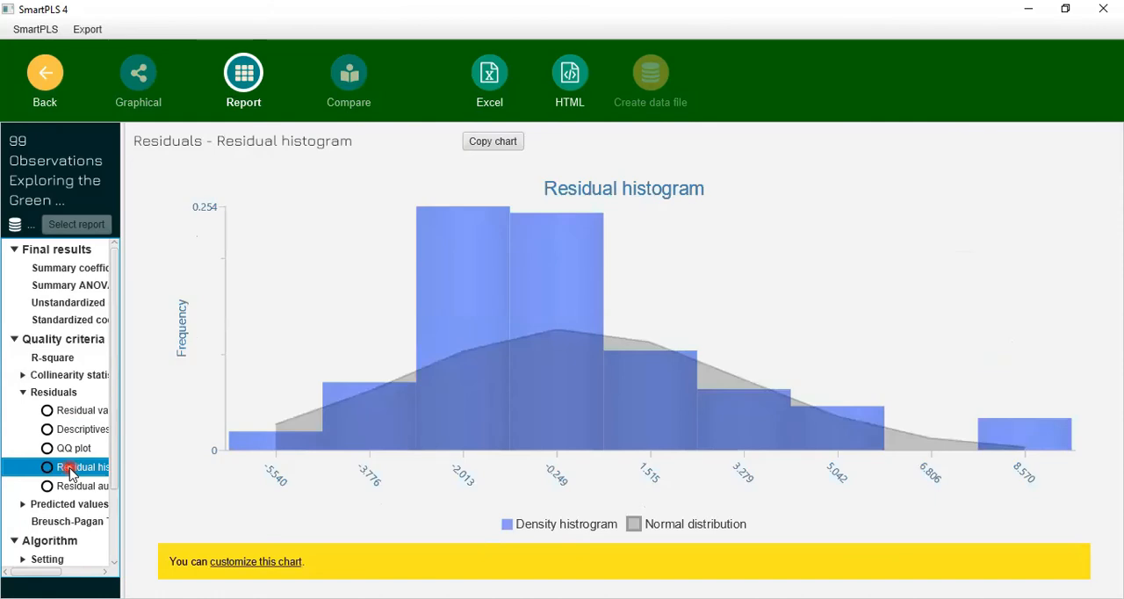